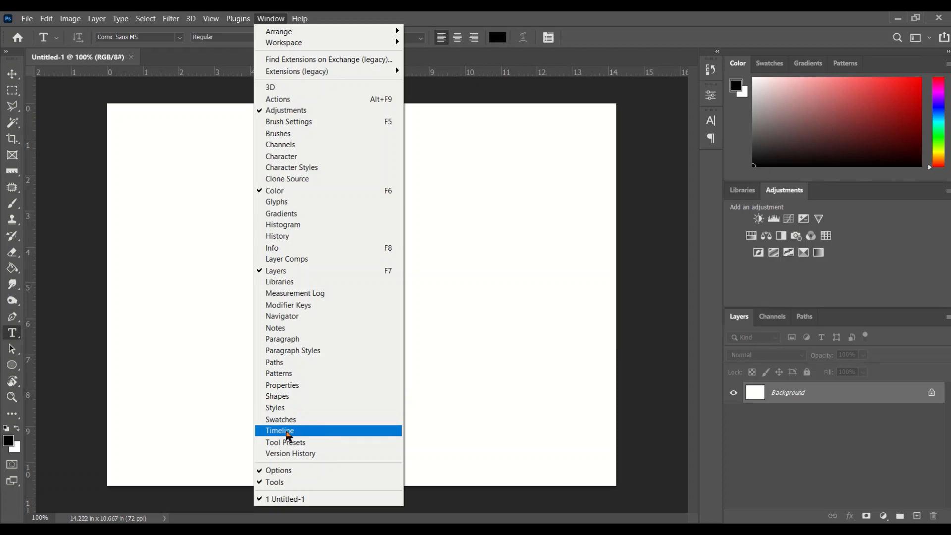
Show the Timeline, create a video timeline for the document and convert it to a frame animation.
click(288, 431)
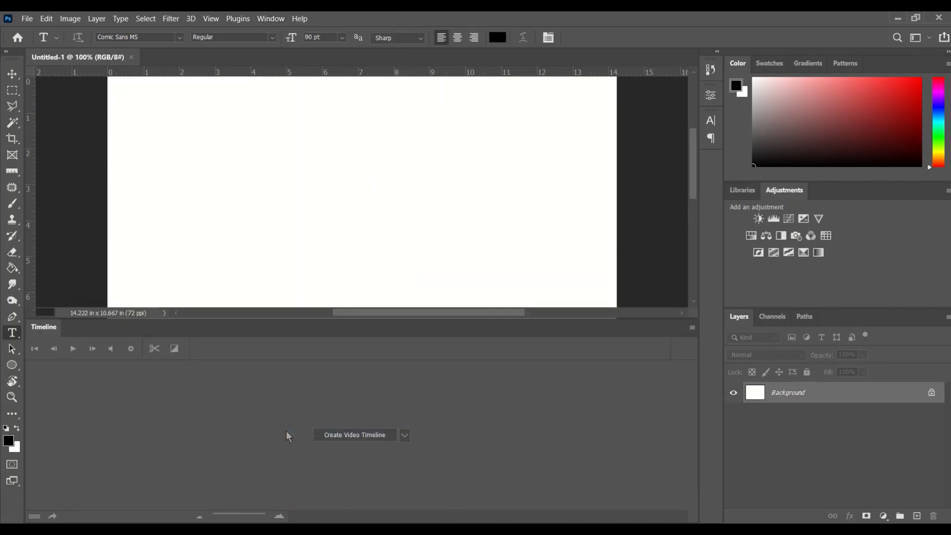
click(353, 439)
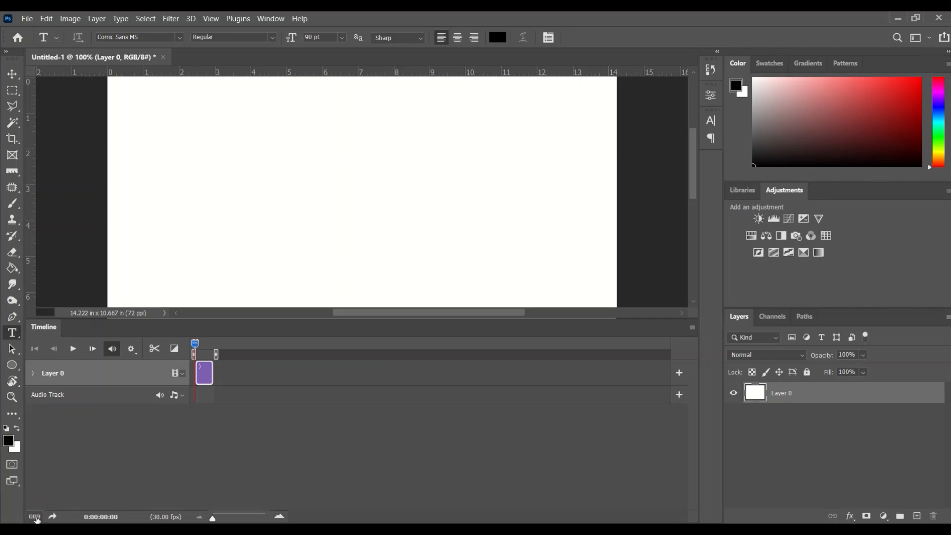
key(ctrl)
key(ctrl)
key(ctrl)
click(34, 517)
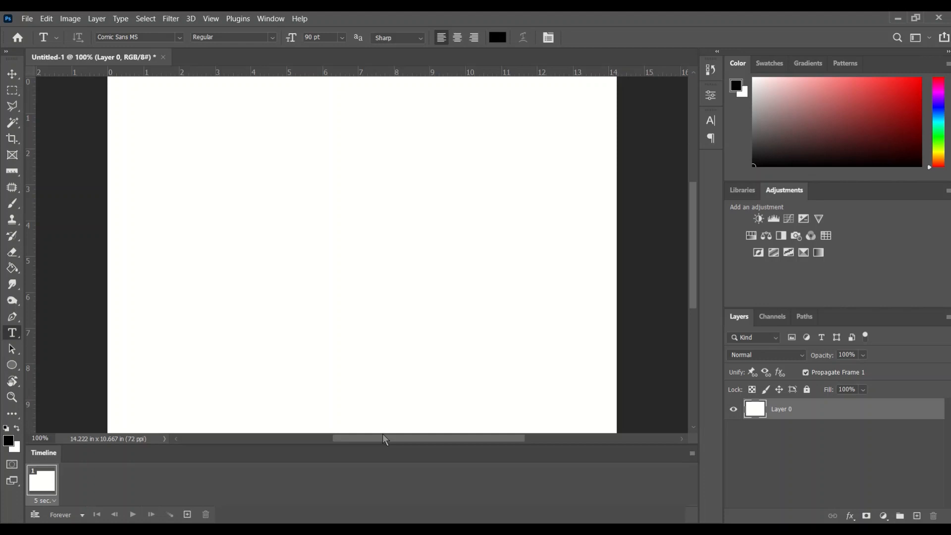
Add the text "Sample" near the canvas's upper-left corner and set its font size to 48 pt.
click(142, 145)
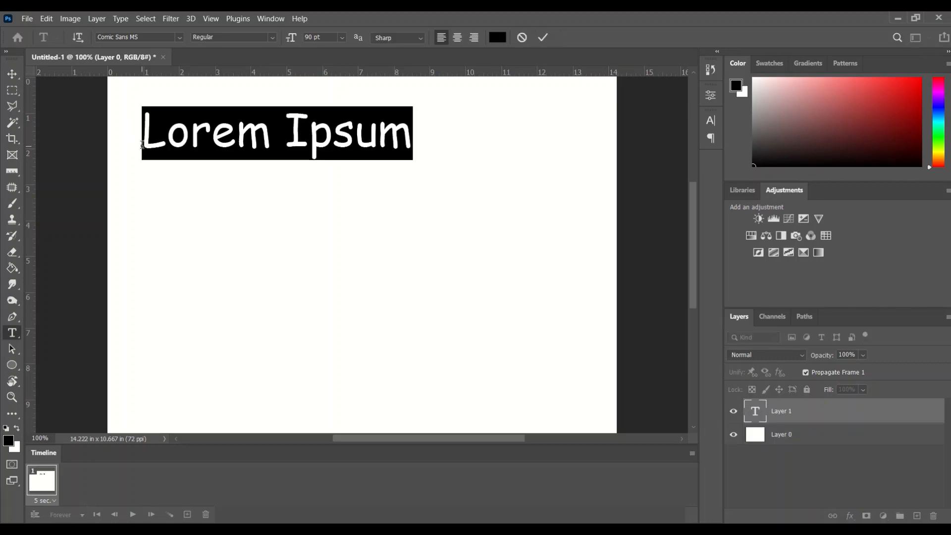
text(Sample)
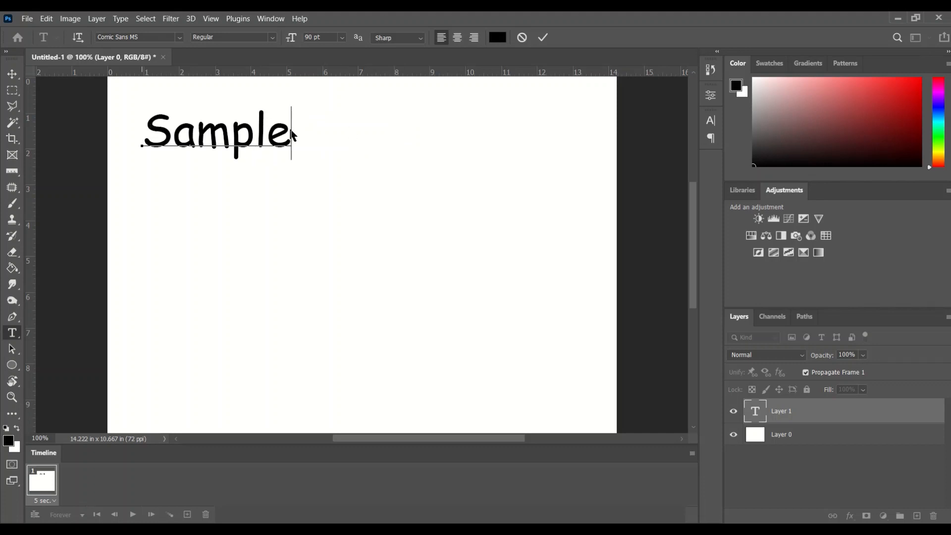
drag(291, 135, 141, 140)
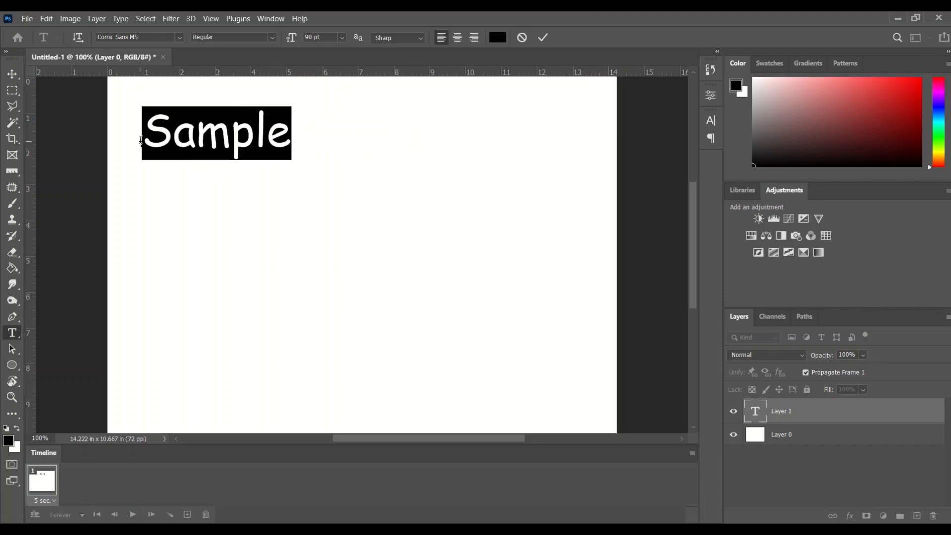
click(342, 38)
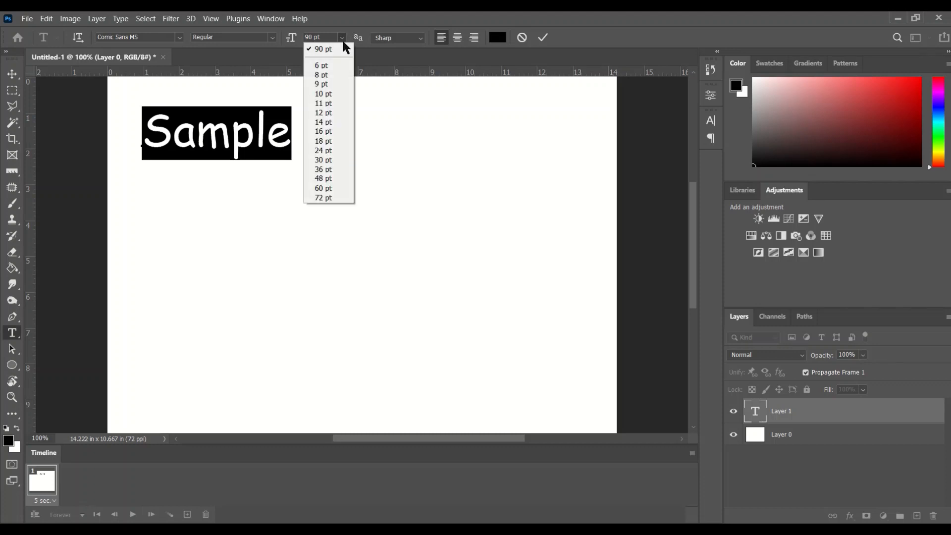
click(322, 181)
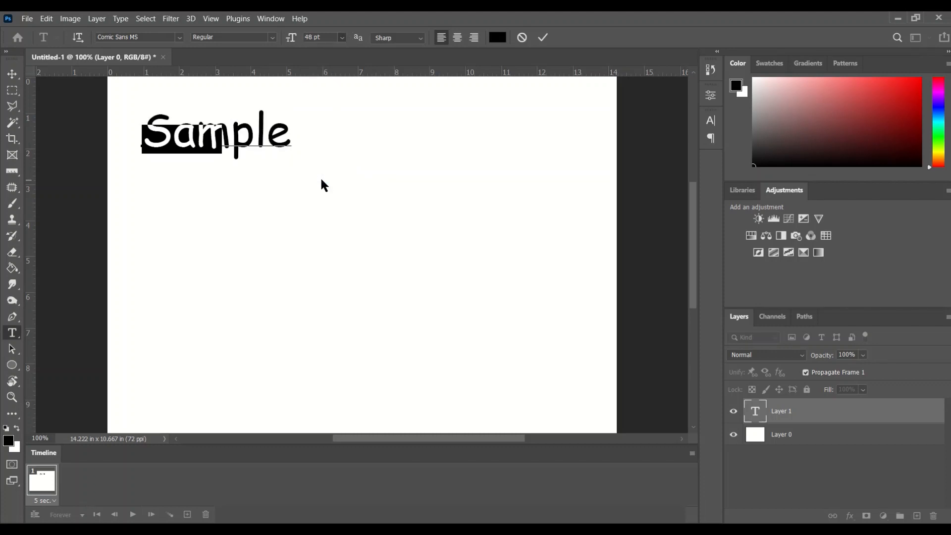
click(543, 39)
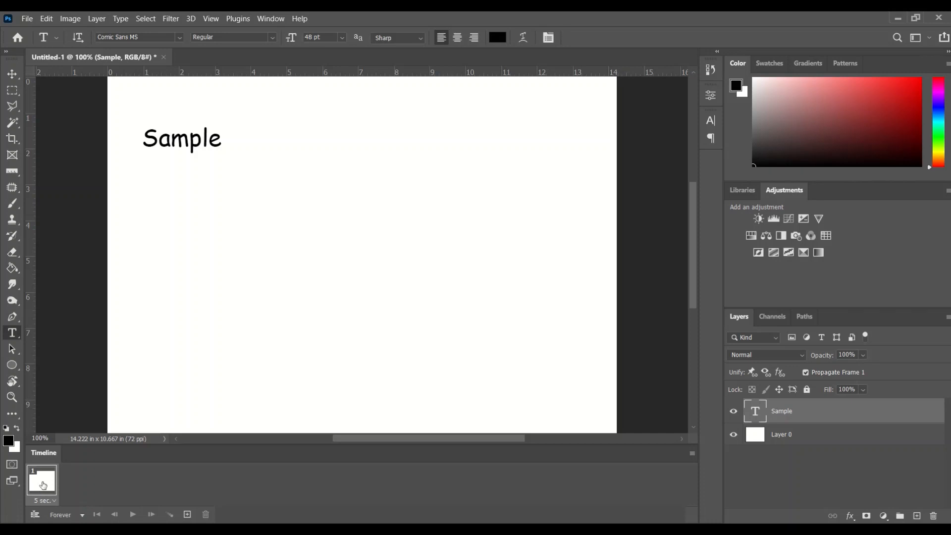
Duplicate the first animation frame and, in frame 2, move the "Sample" text horizontally to the canvas's right side.
key(ctrl)
key(ctrl)
key(ctrl)
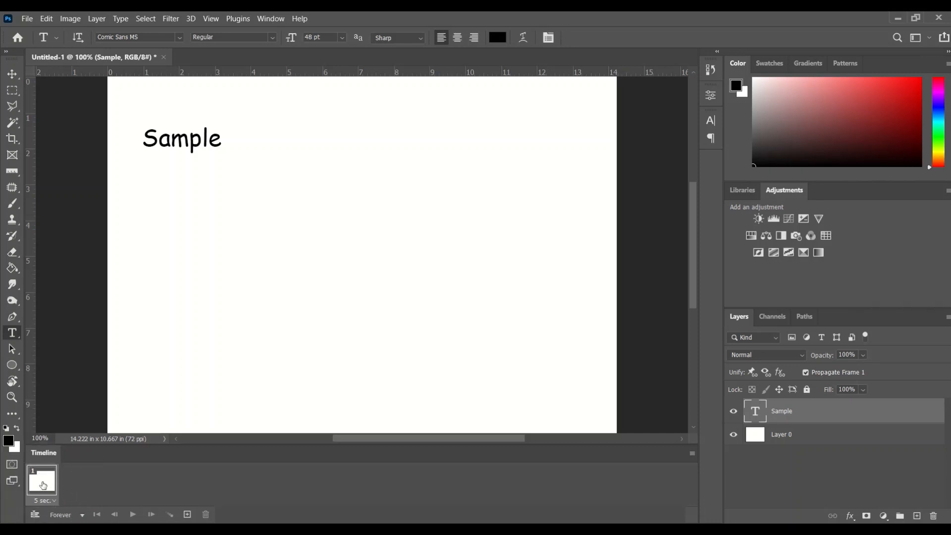
click(188, 515)
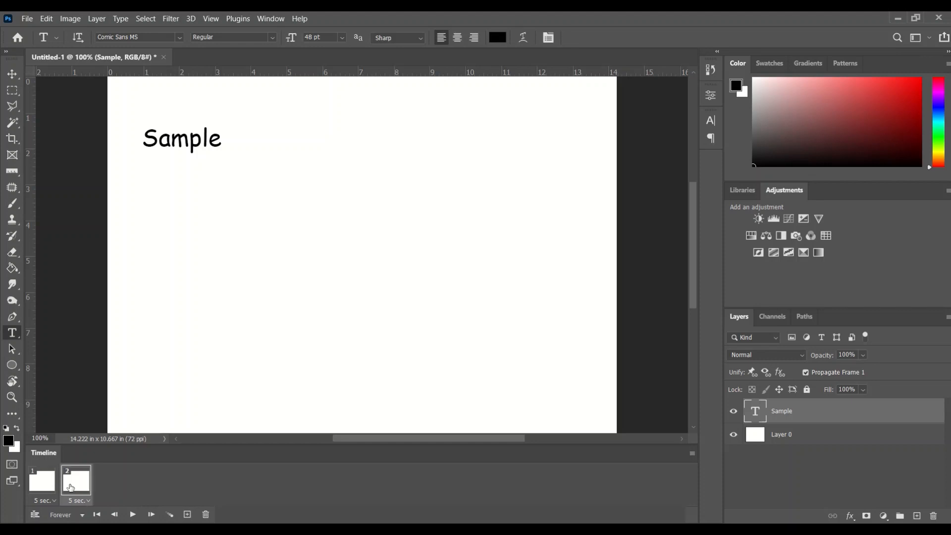
click(11, 74)
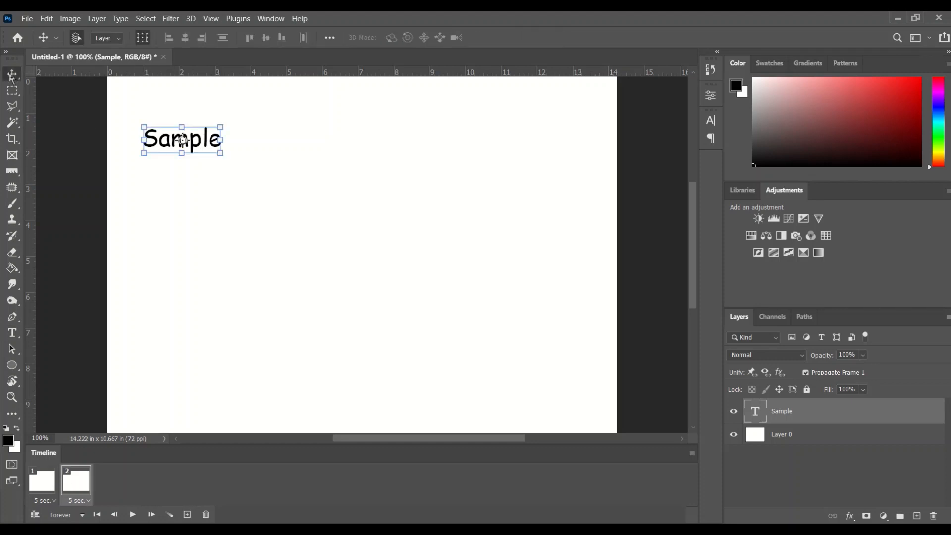
click(47, 482)
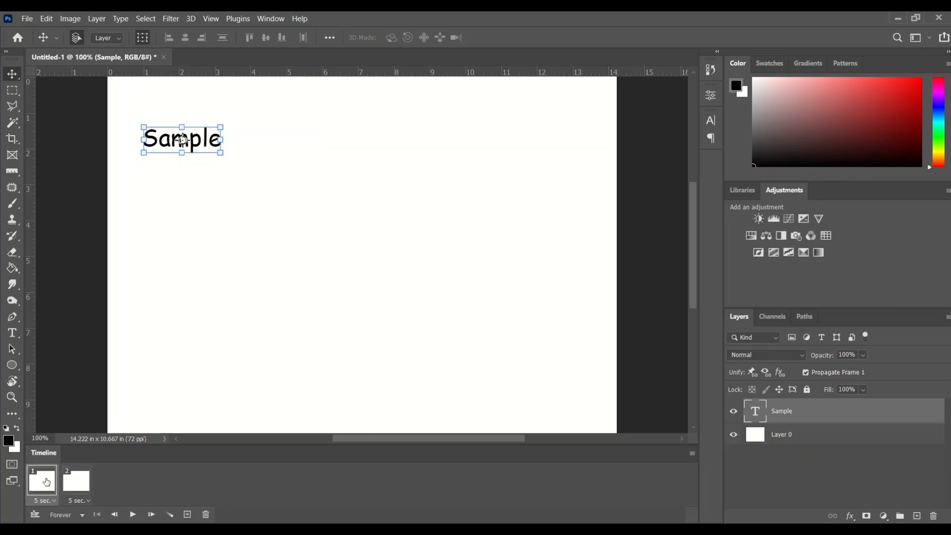
click(82, 487)
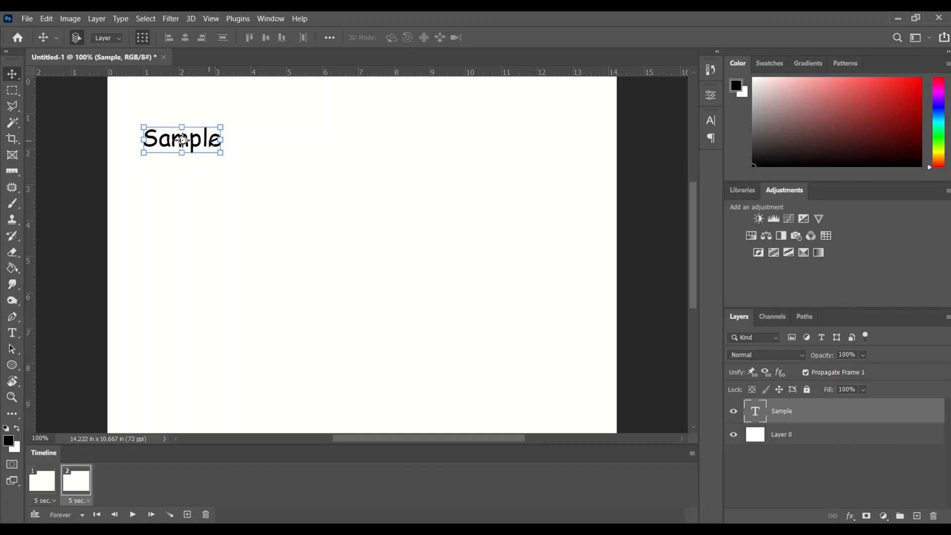
drag(207, 141, 563, 138)
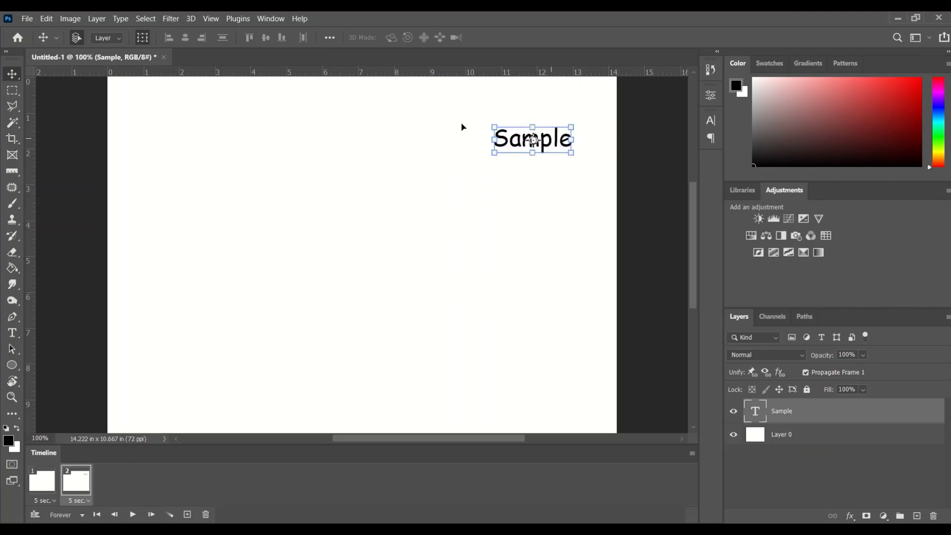
Compare the two frames and tween frame 1 with the next frame, adding 5 frames across all layers.
click(39, 486)
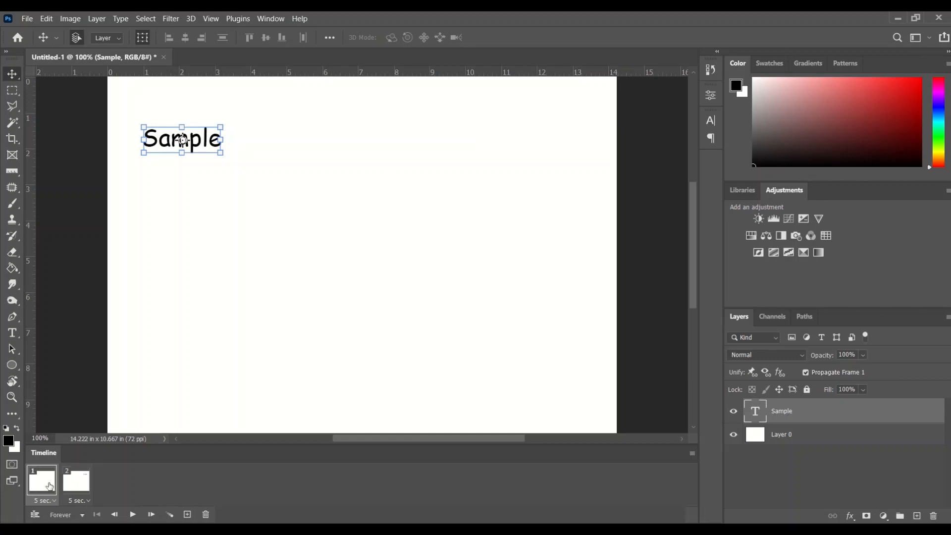
click(77, 487)
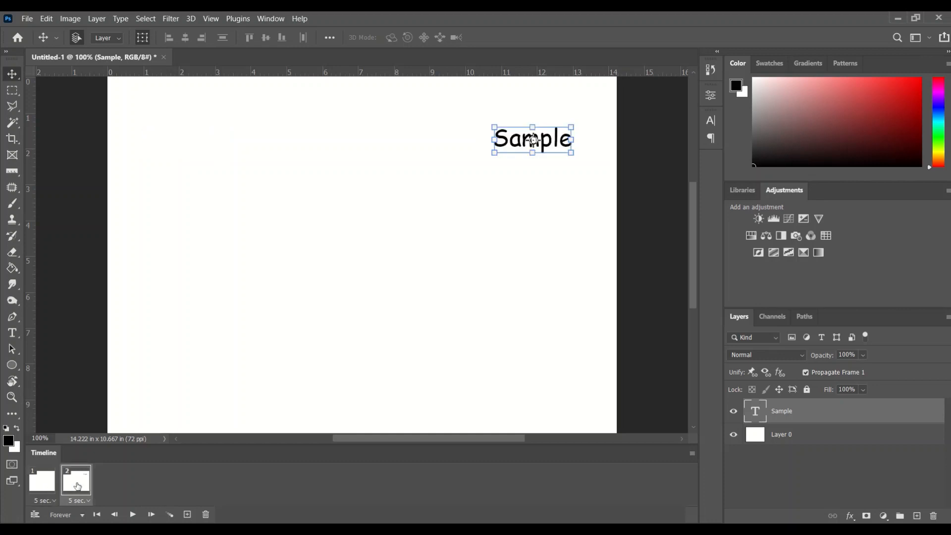
click(39, 488)
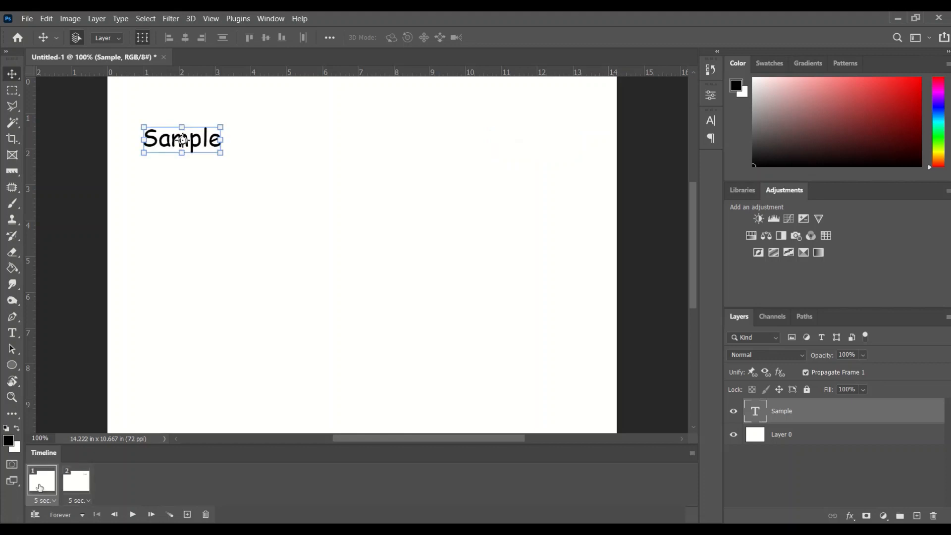
click(172, 516)
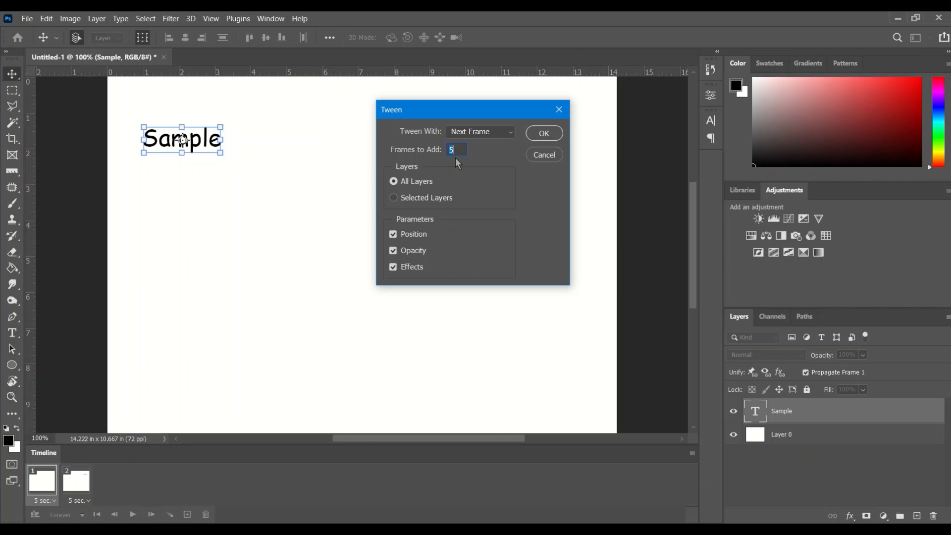
click(545, 134)
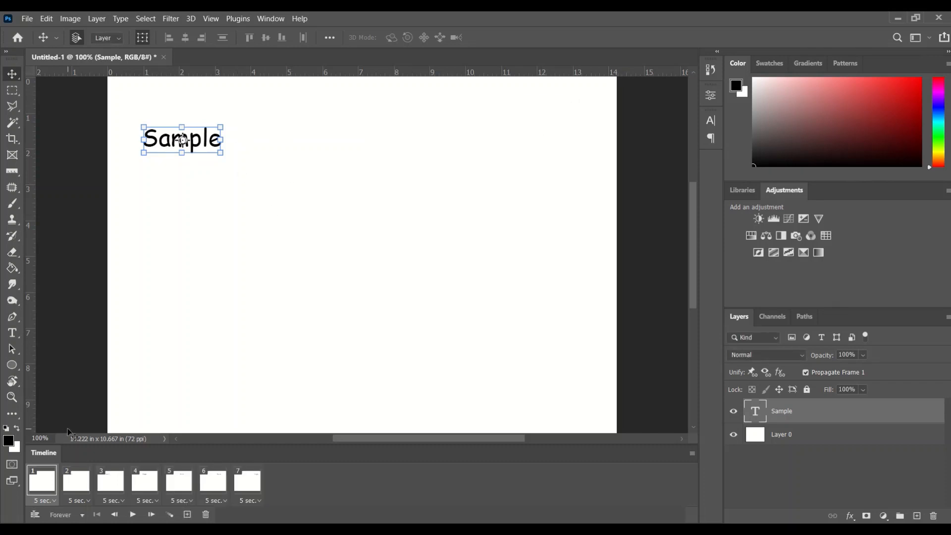
Check the text position in frames 2 to 7 and set the delay of all seven frames to 0.2 seconds.
click(72, 488)
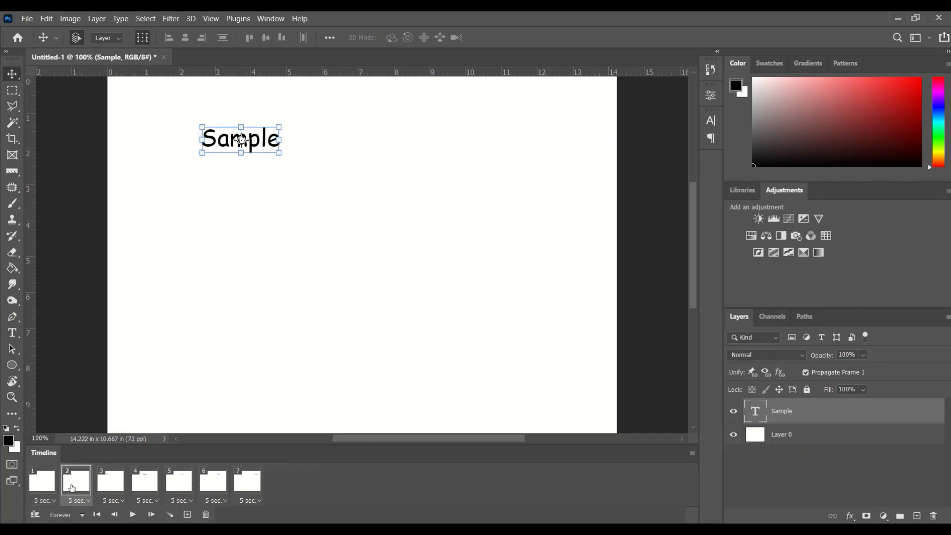
click(110, 490)
click(143, 488)
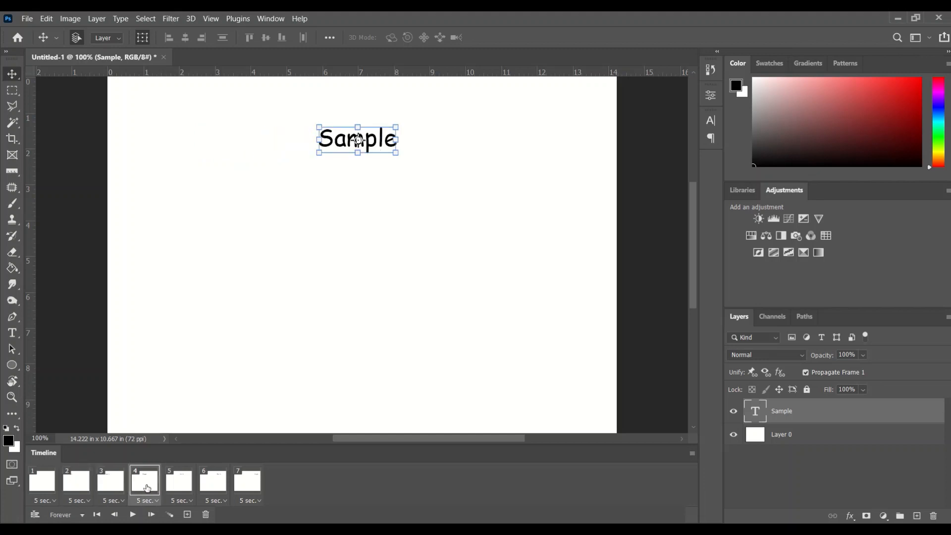
click(174, 488)
click(207, 486)
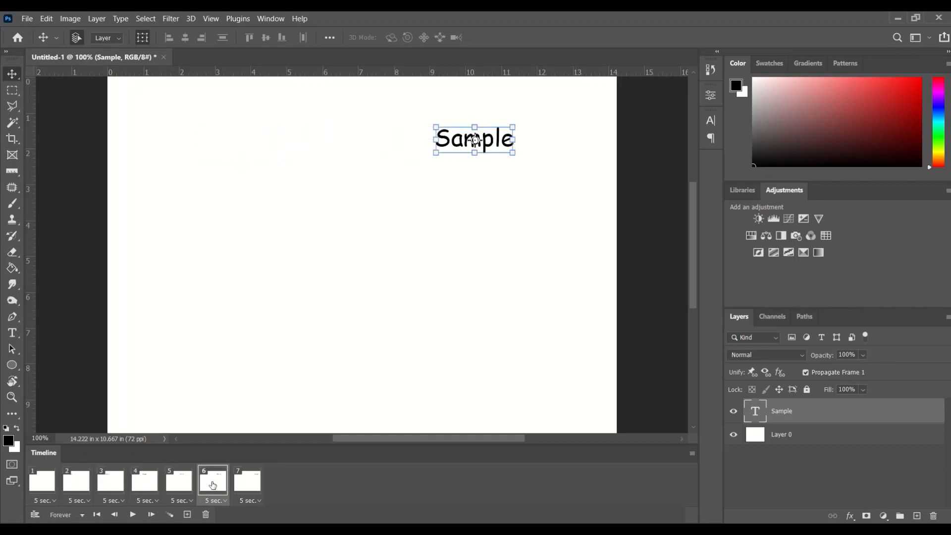
click(251, 482)
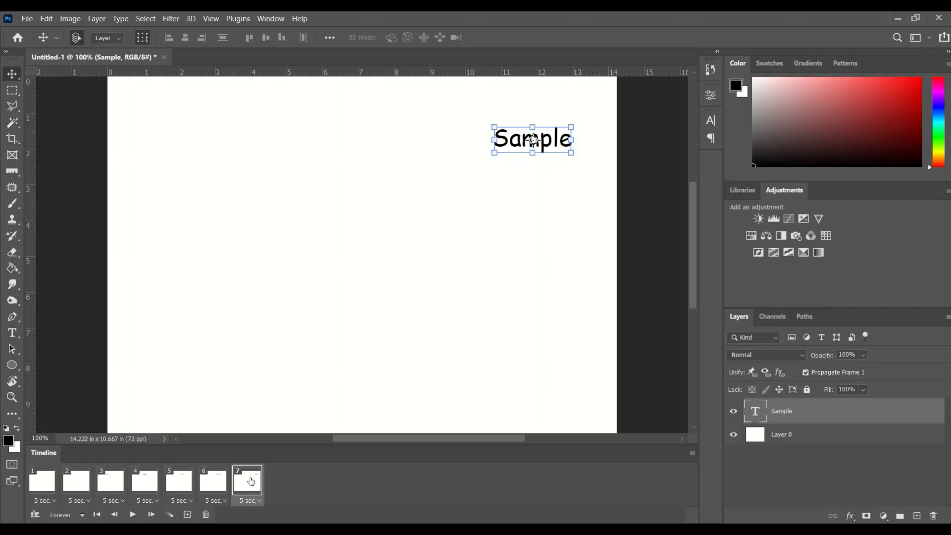
shift+click(44, 483)
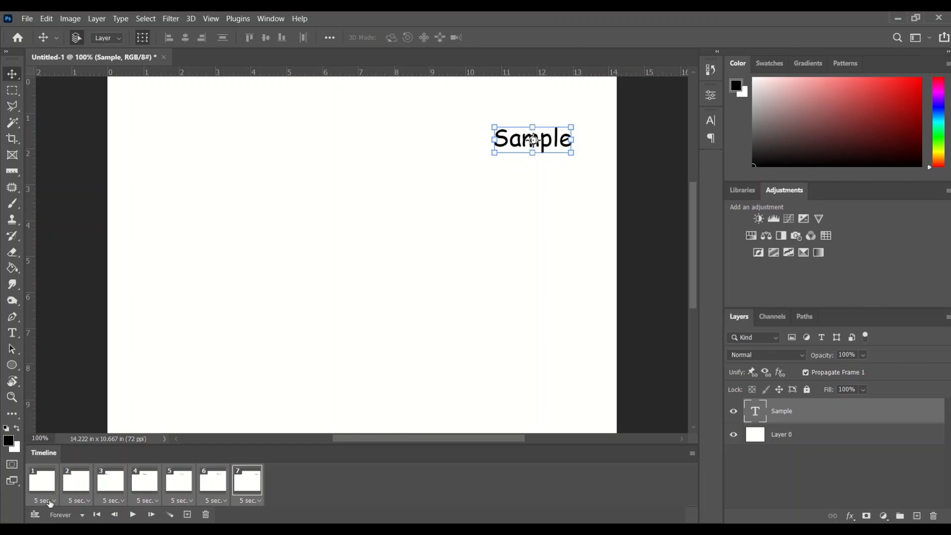
click(50, 501)
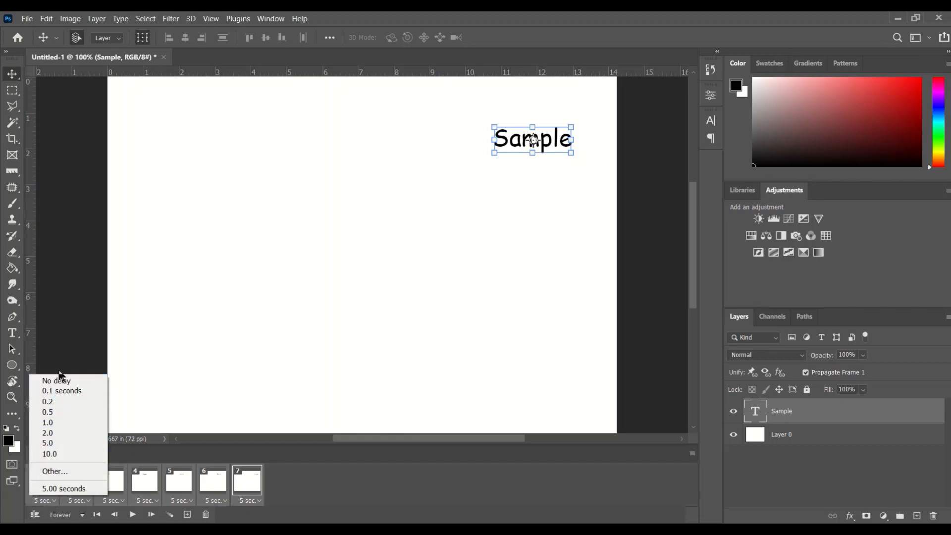
click(49, 402)
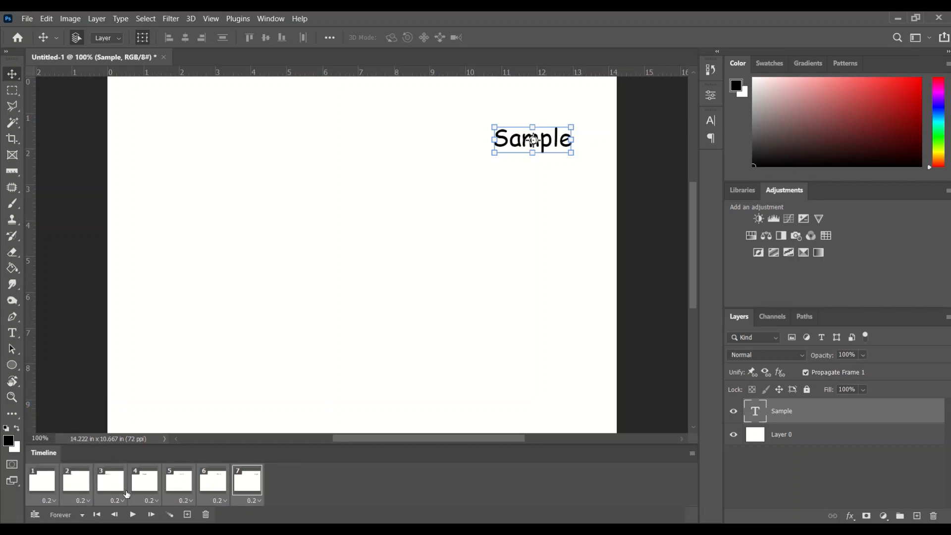
Look at the looping options without changing them, and play the animation as a preview before stopping it.
click(81, 516)
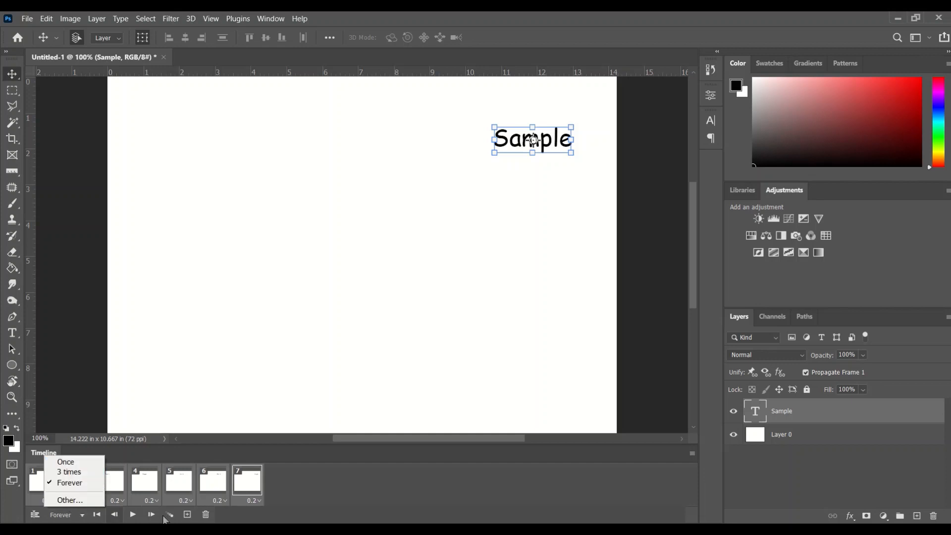
click(250, 519)
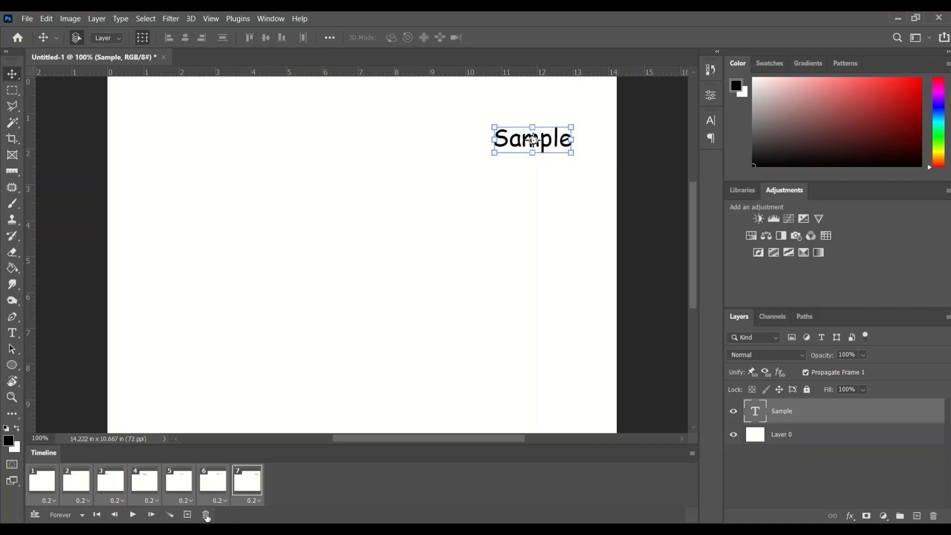
click(132, 515)
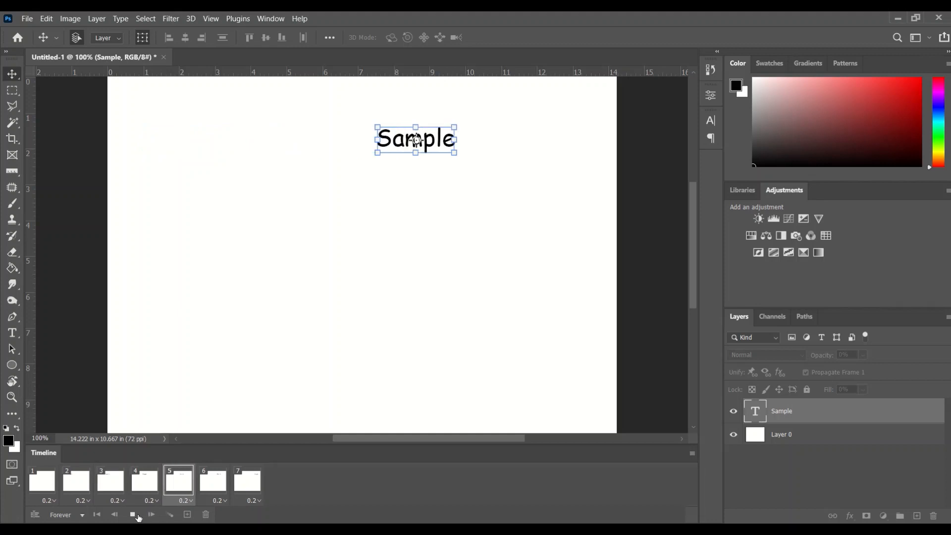
click(133, 515)
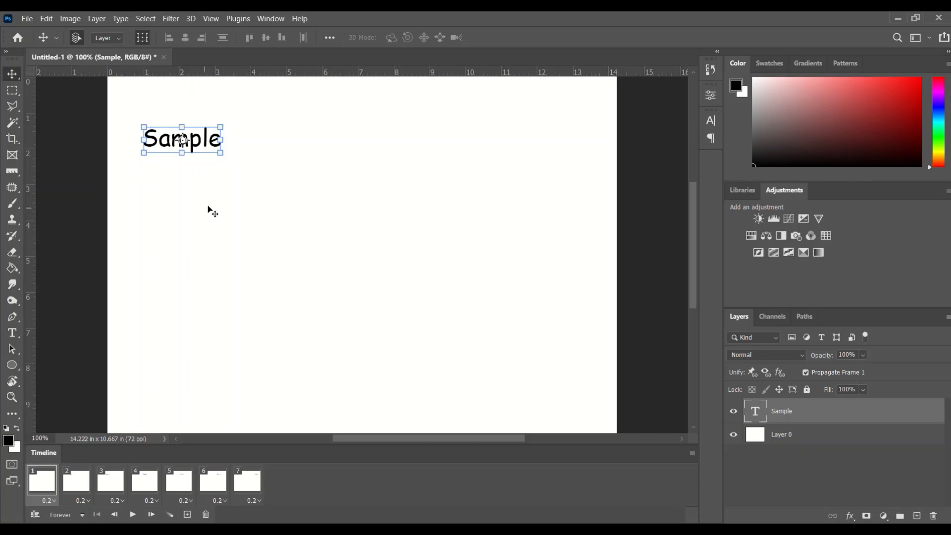
Save the document to the Desktop as a Photoshop file named "animation1", keeping Maximize Compatibility on.
click(27, 20)
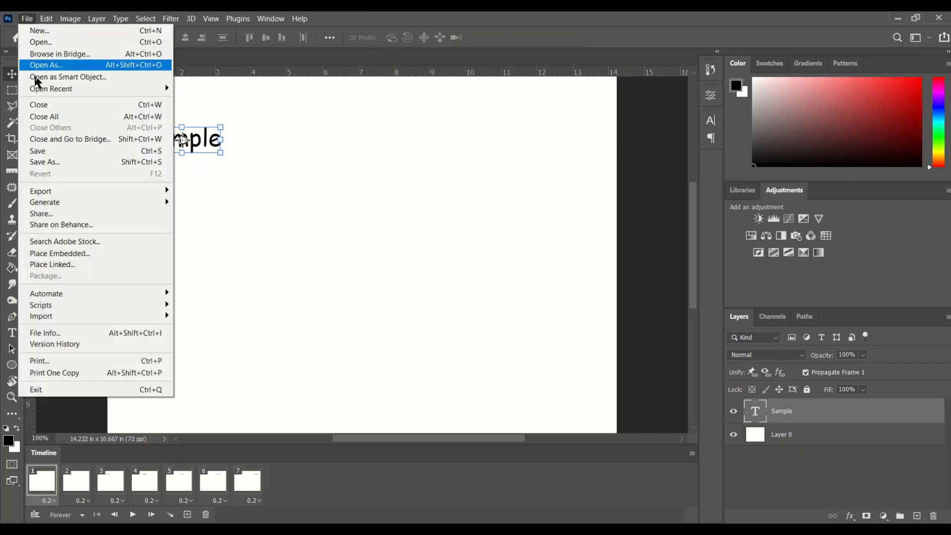
click(42, 154)
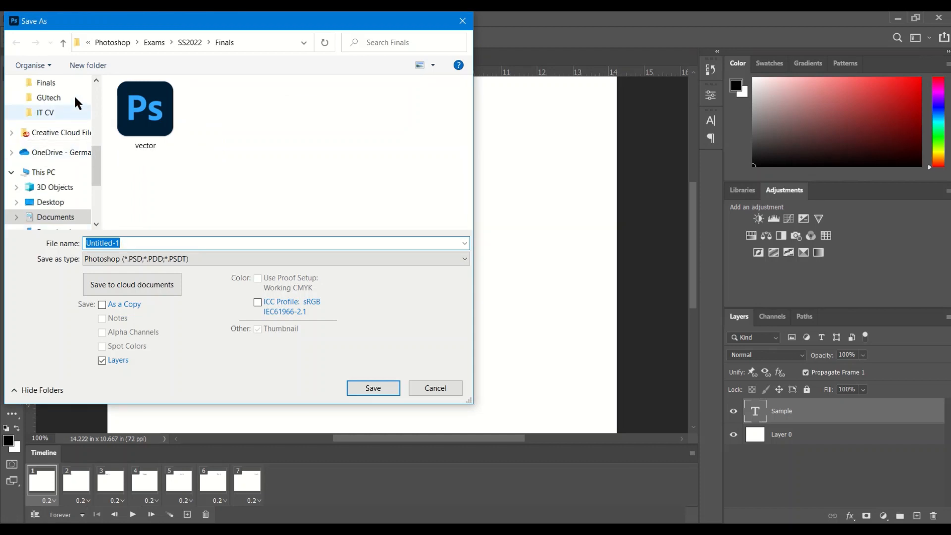
click(59, 203)
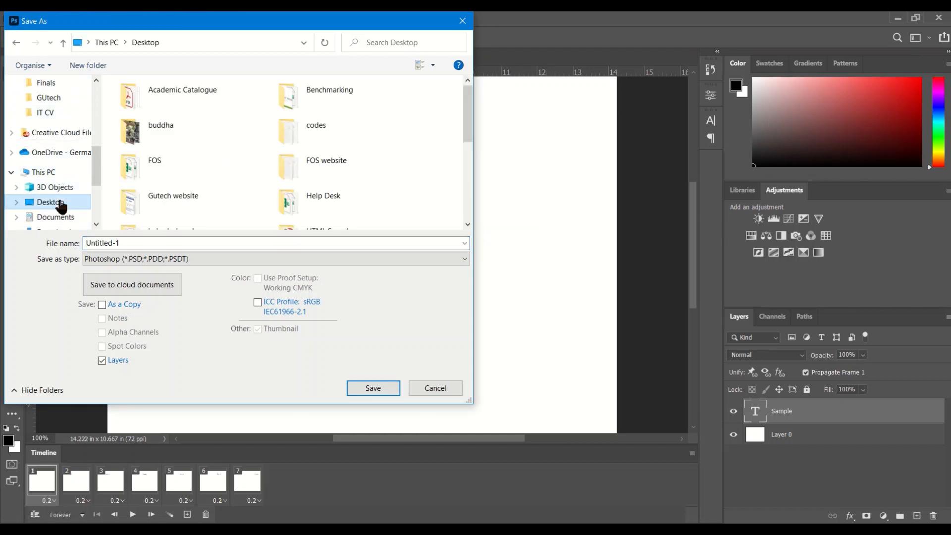
click(190, 244)
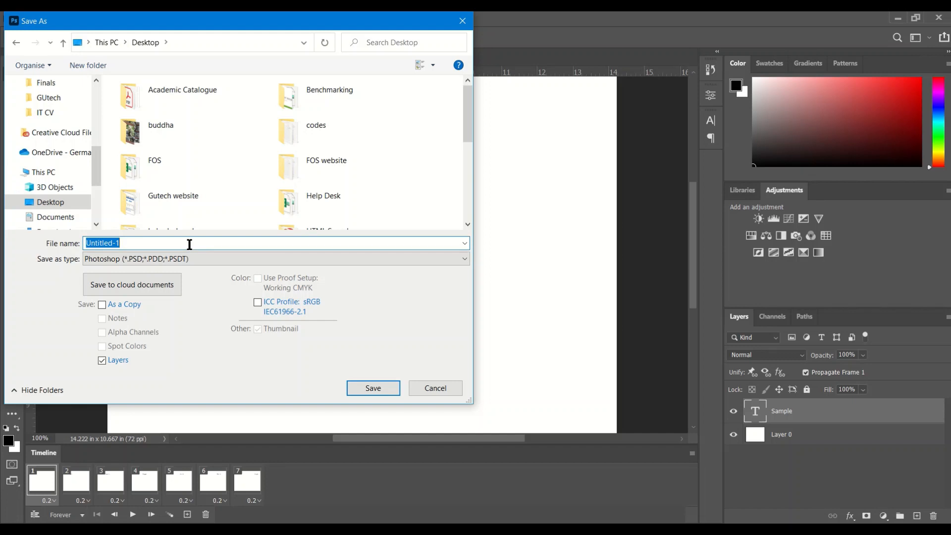
text(animation1)
key(Return)
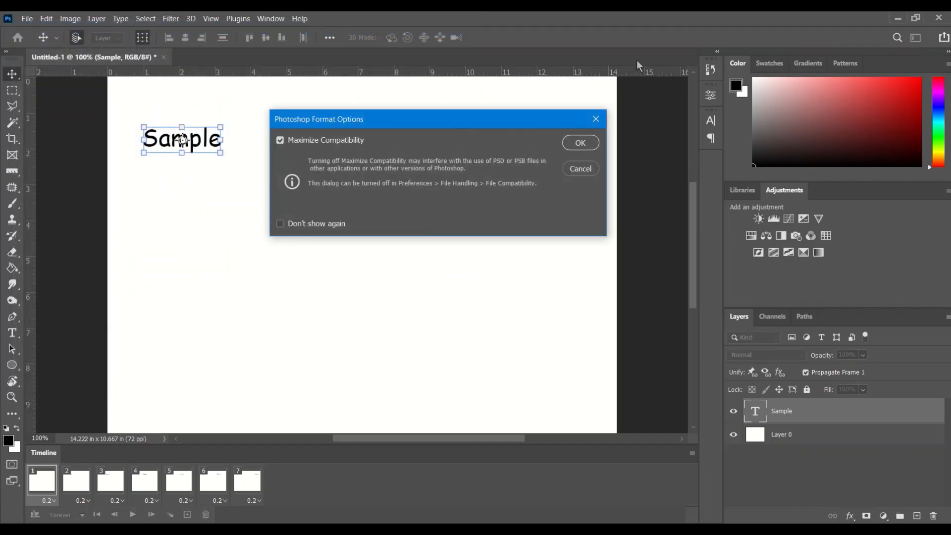
click(573, 144)
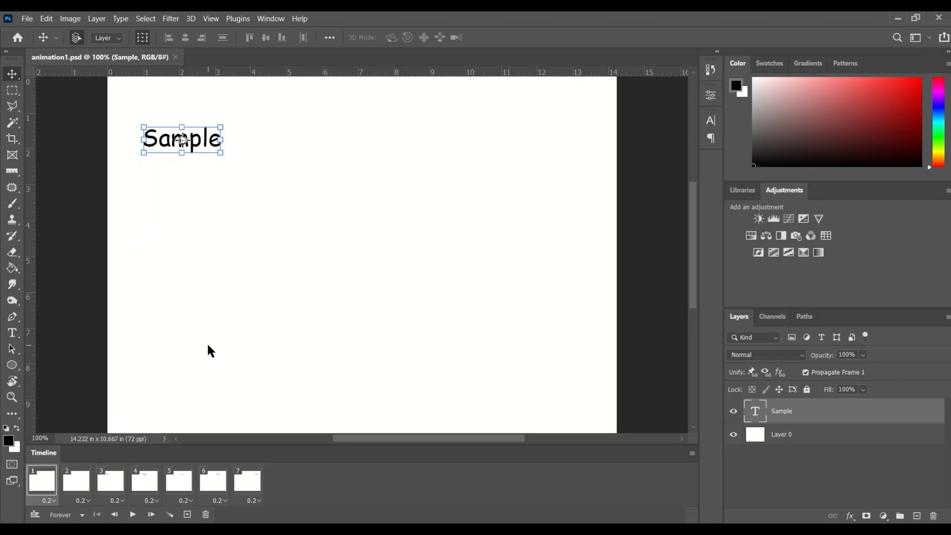
Export the animation with Save for Web as a GIF named "animation1" on the Desktop, using the Images Only format.
click(24, 19)
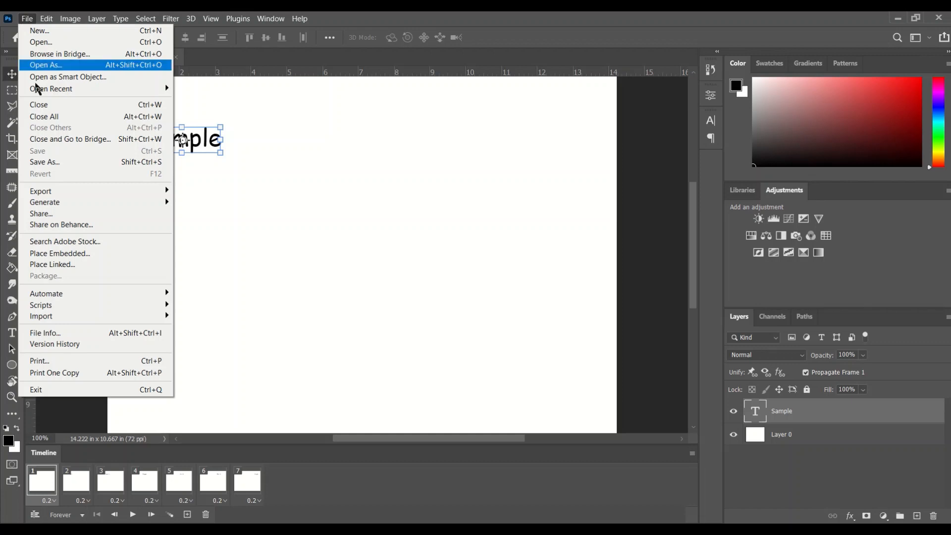
mouse_move(82, 192)
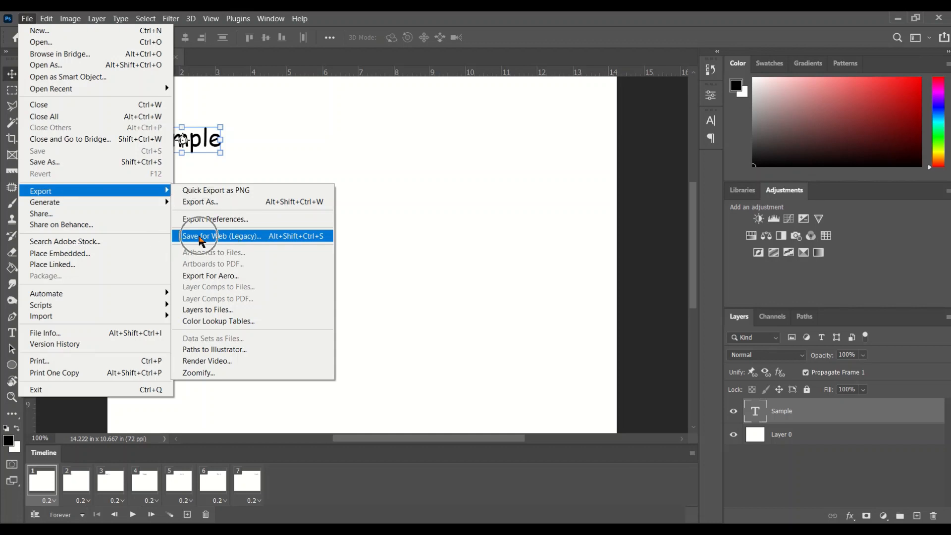
click(200, 237)
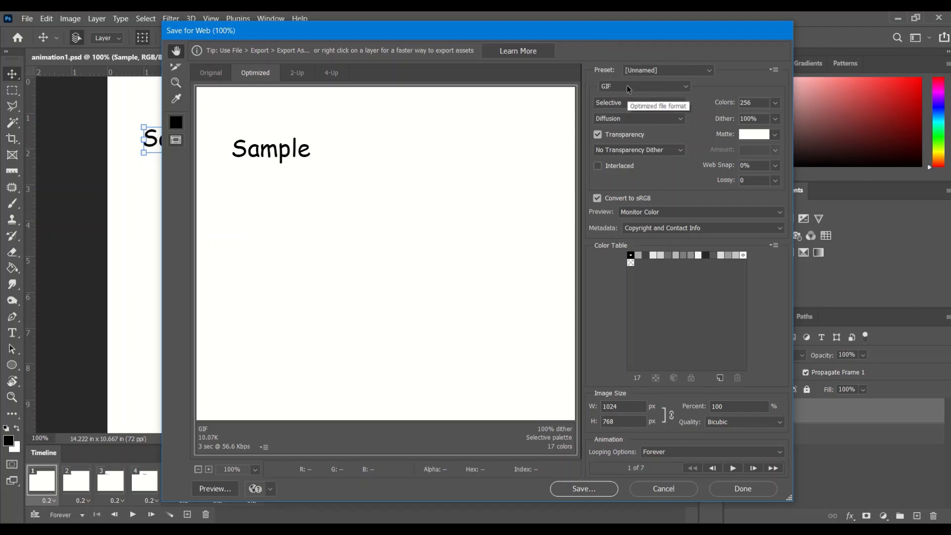
click(628, 87)
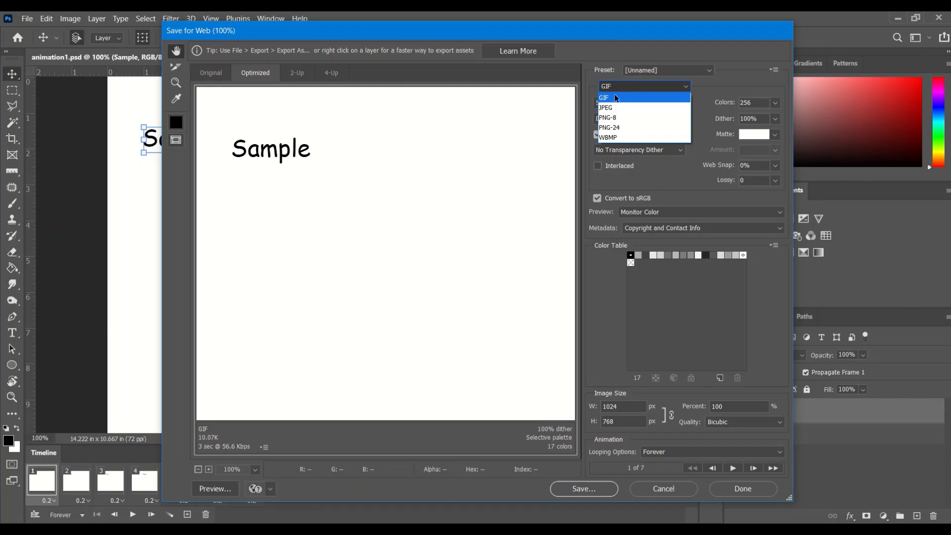
click(612, 99)
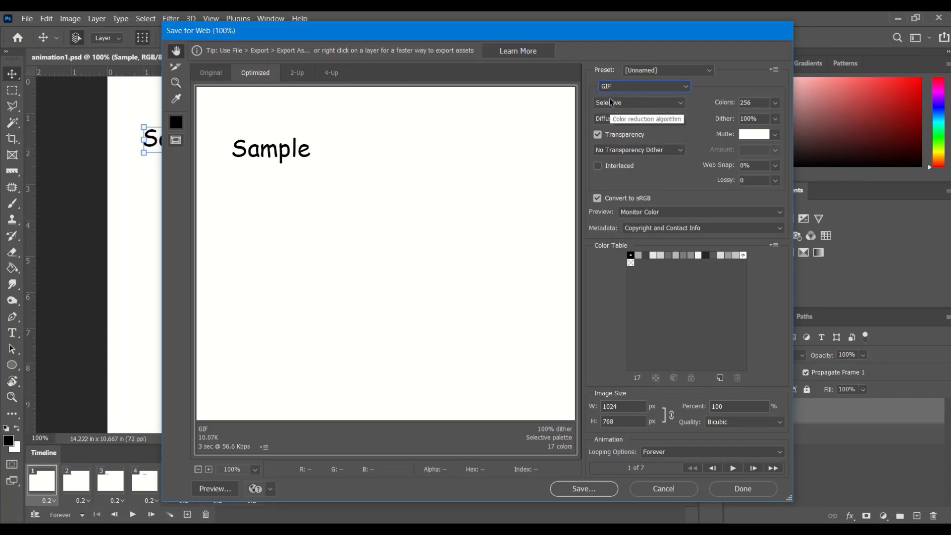
click(585, 489)
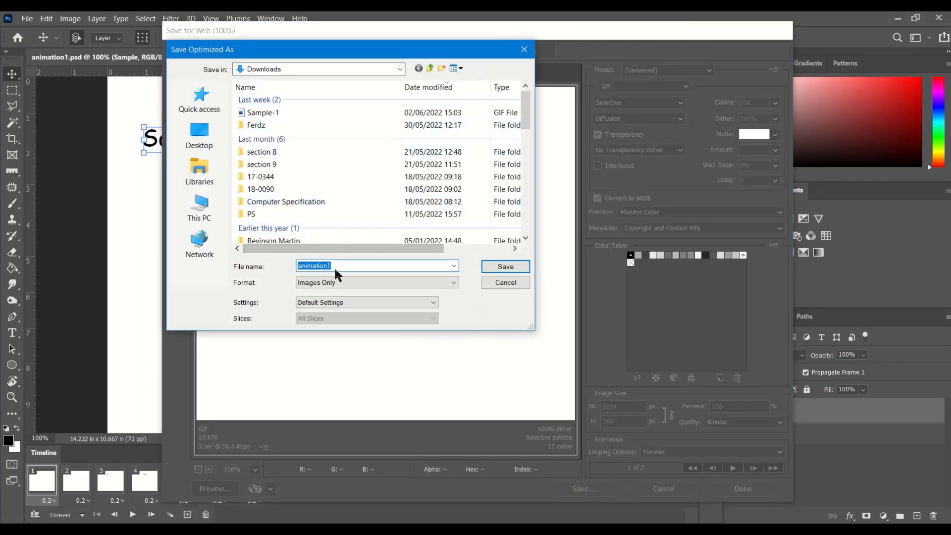
click(214, 152)
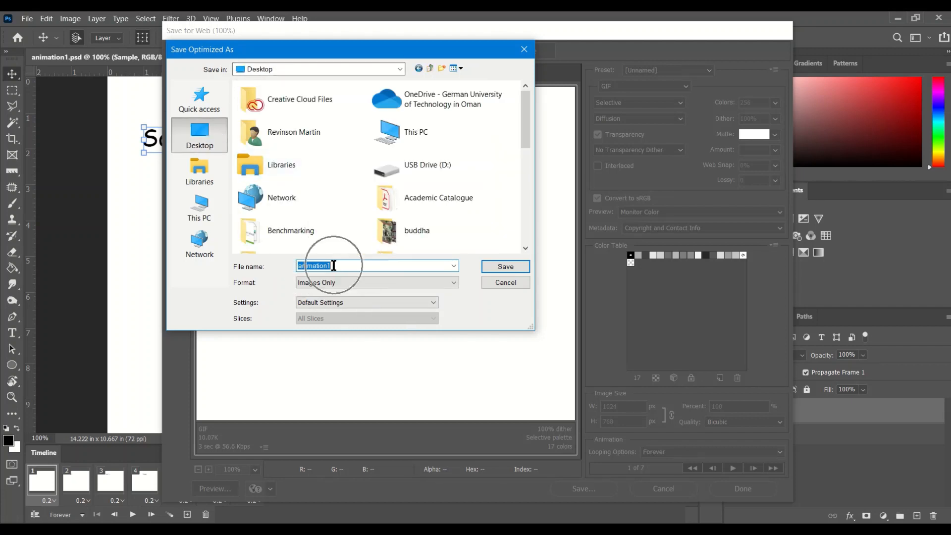
click(333, 288)
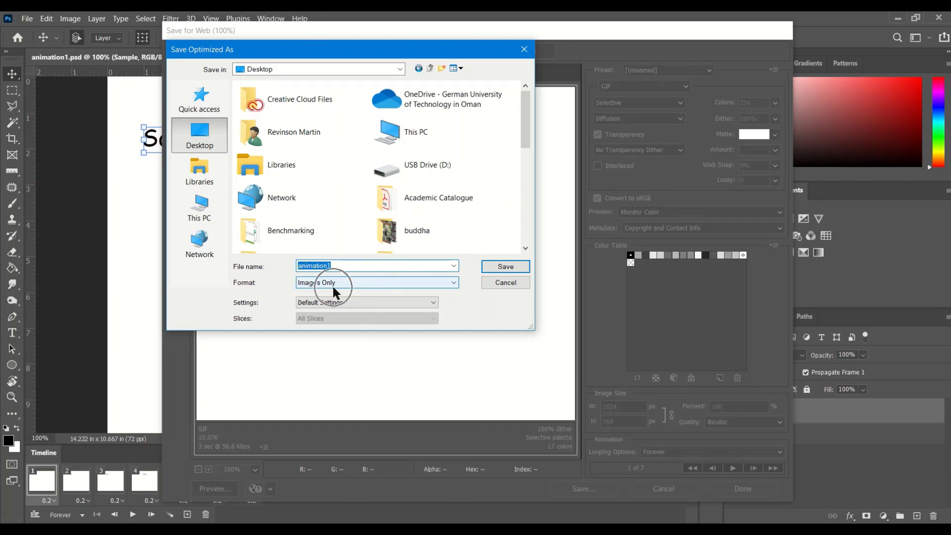
click(514, 265)
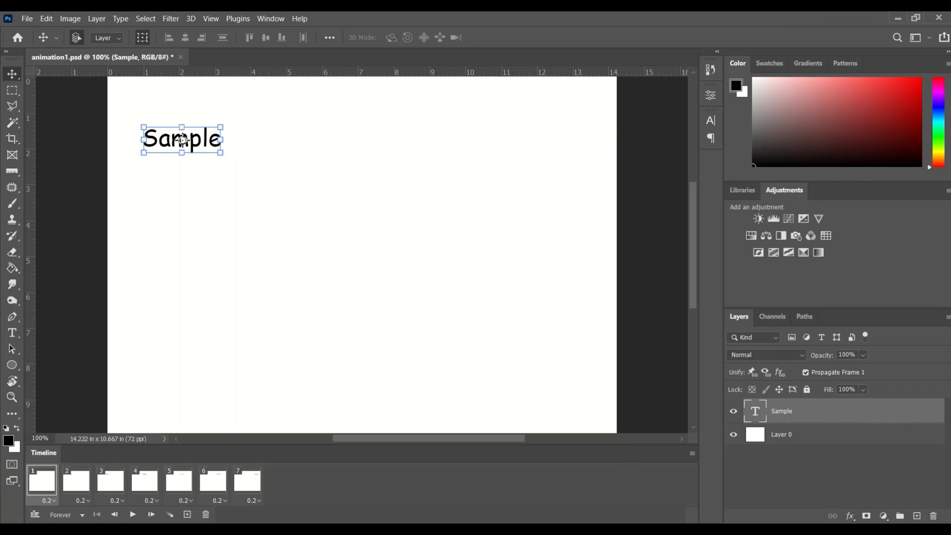
Show the desktop, place the animation1 GIF beside the Photoshop file, and open it to watch the animation before closing the viewer.
key(super+d)
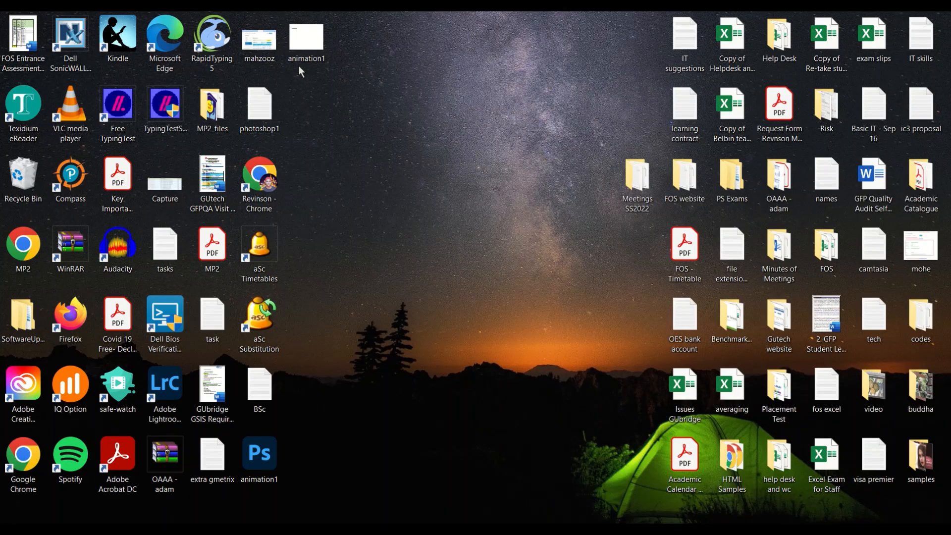
drag(308, 39, 310, 462)
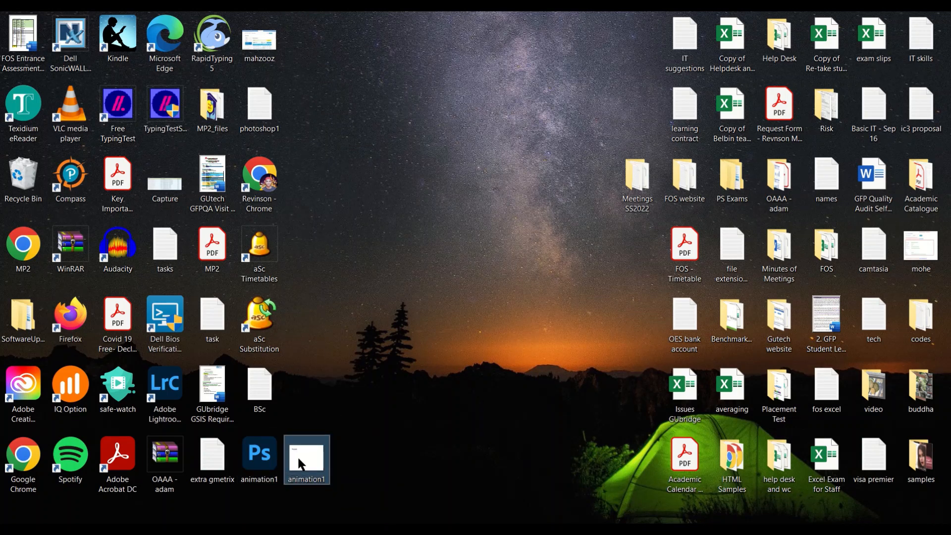
mouse_move(299, 460)
double_click(300, 464)
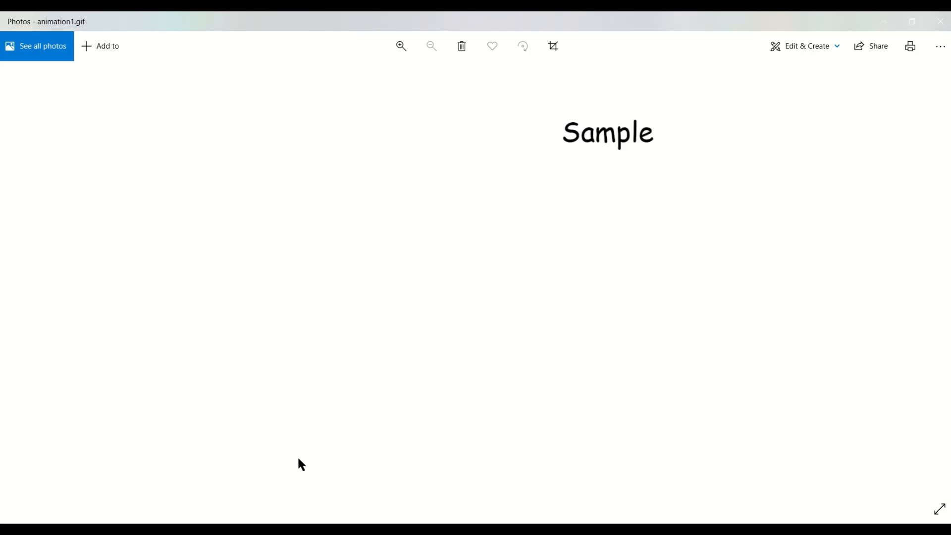
click(942, 23)
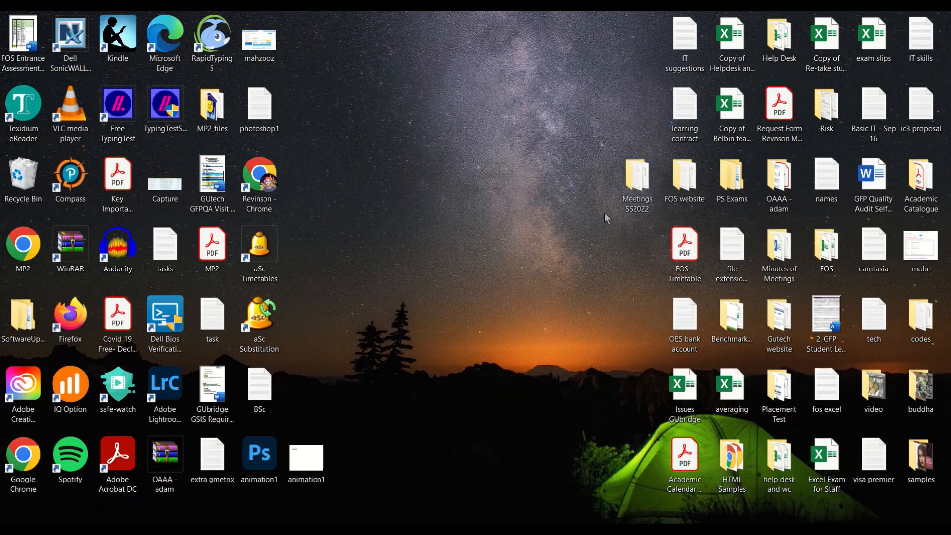
Look at which programs can open the animation1 GIF without choosing one, and return to Photoshop.
double_click(307, 465)
right_click(307, 461)
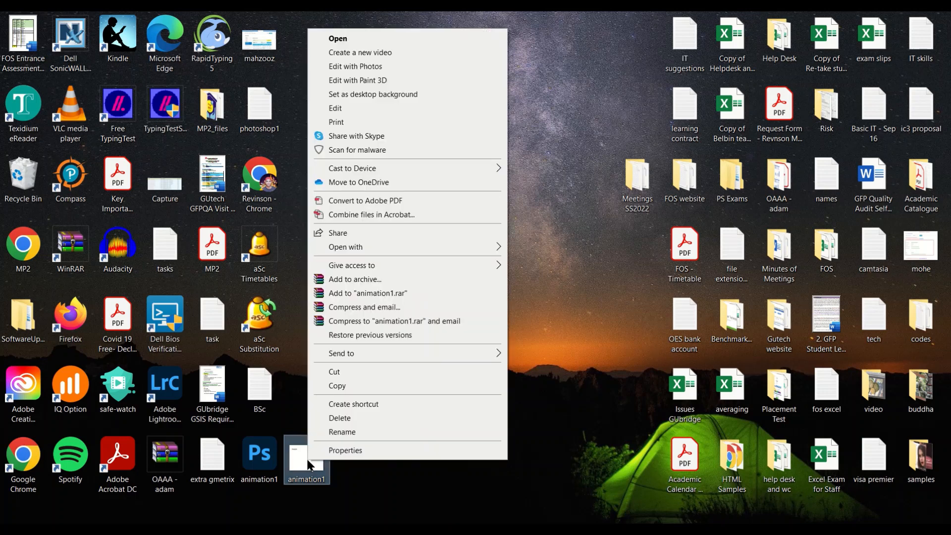
mouse_move(457, 247)
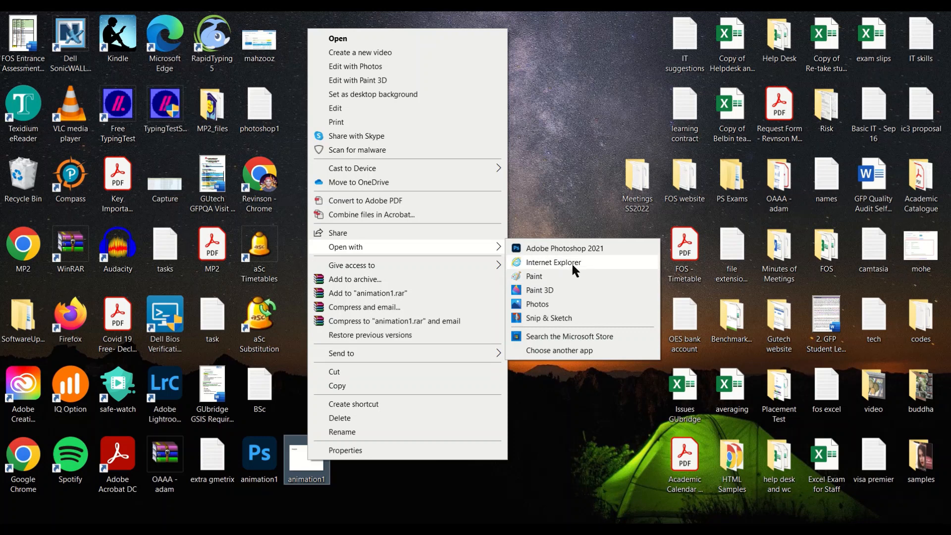
click(554, 223)
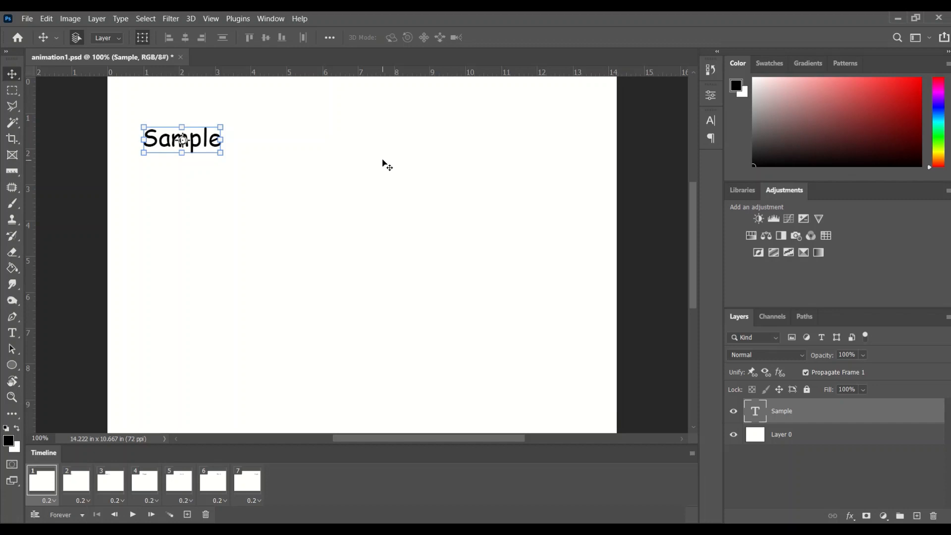
Create a new 1024 x 768 px document at 72 ppi with a white background, and set up a frame animation timeline for it.
click(28, 19)
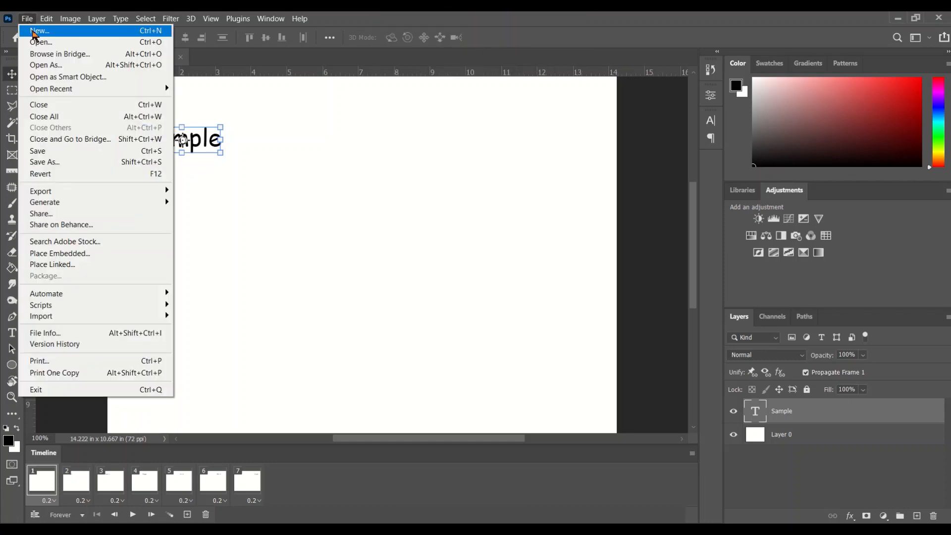
click(34, 31)
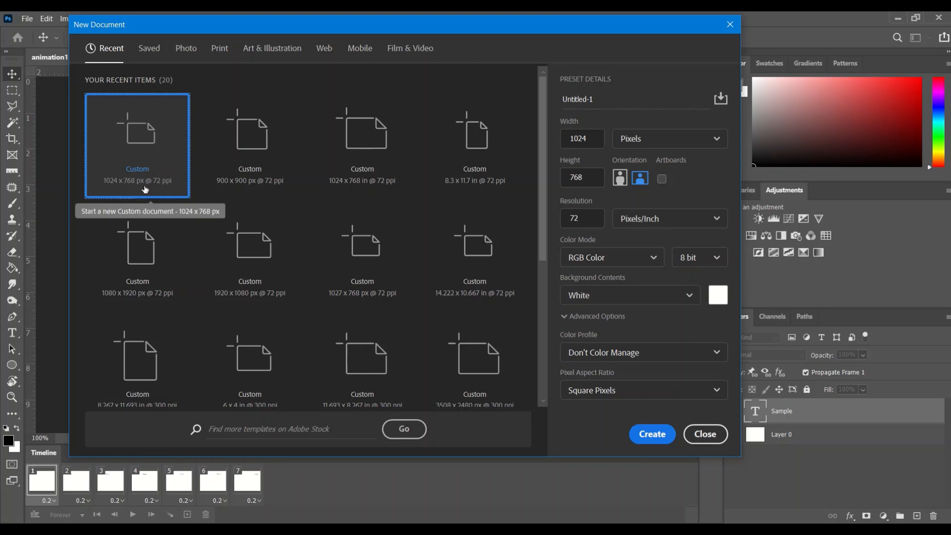
click(652, 434)
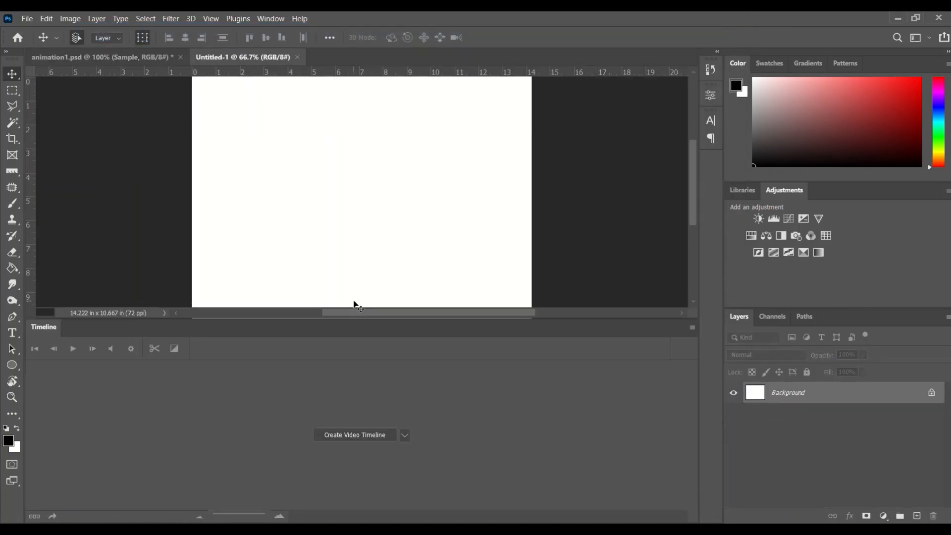
click(346, 435)
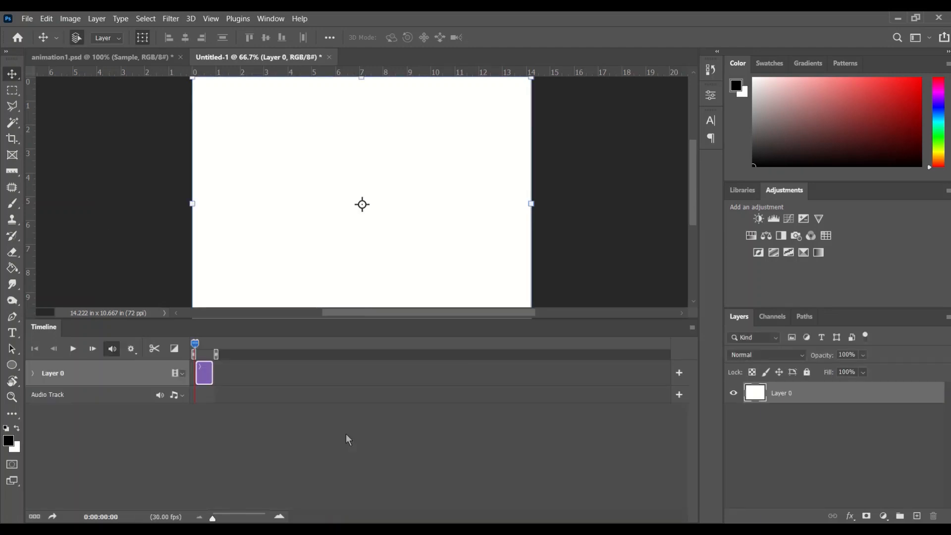
click(34, 516)
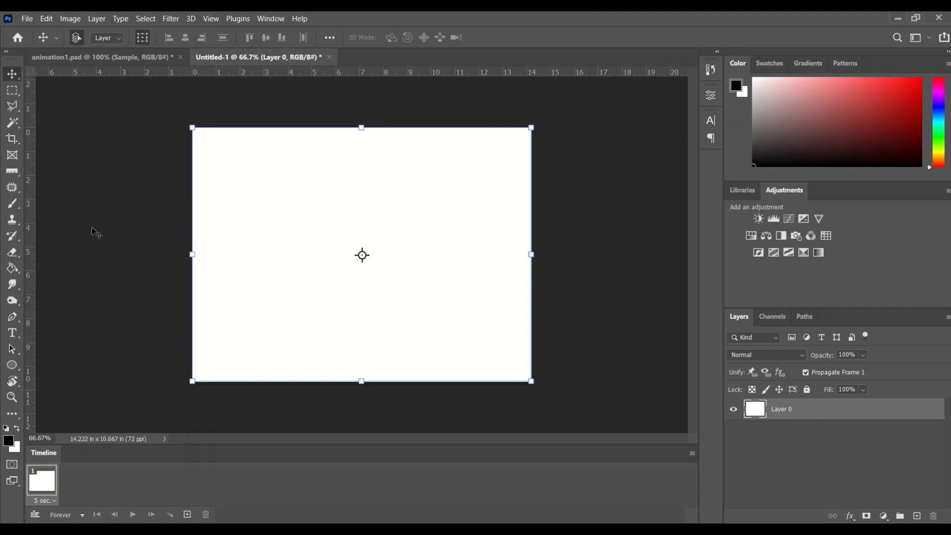
Add the text "Hi" in 48 pt Comic Sans MS near the canvas's upper-left corner.
click(14, 334)
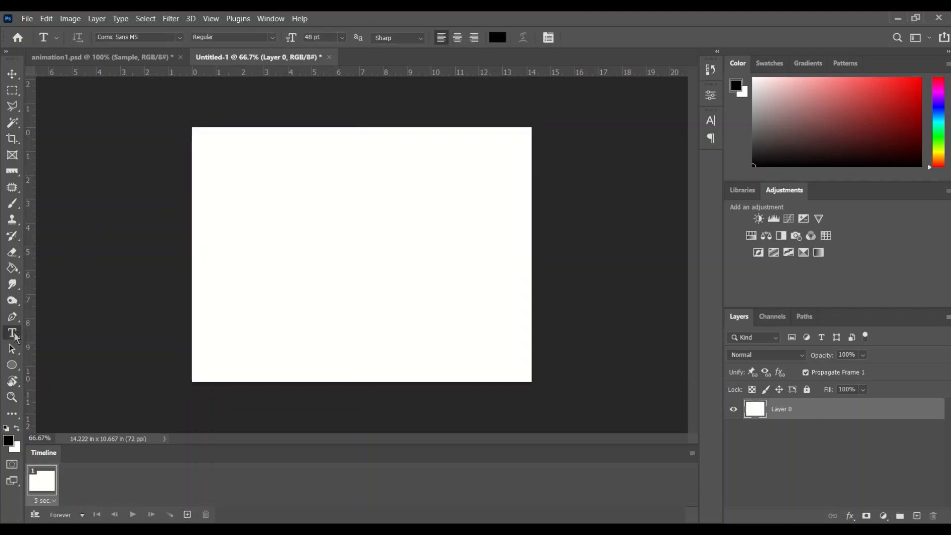
click(217, 163)
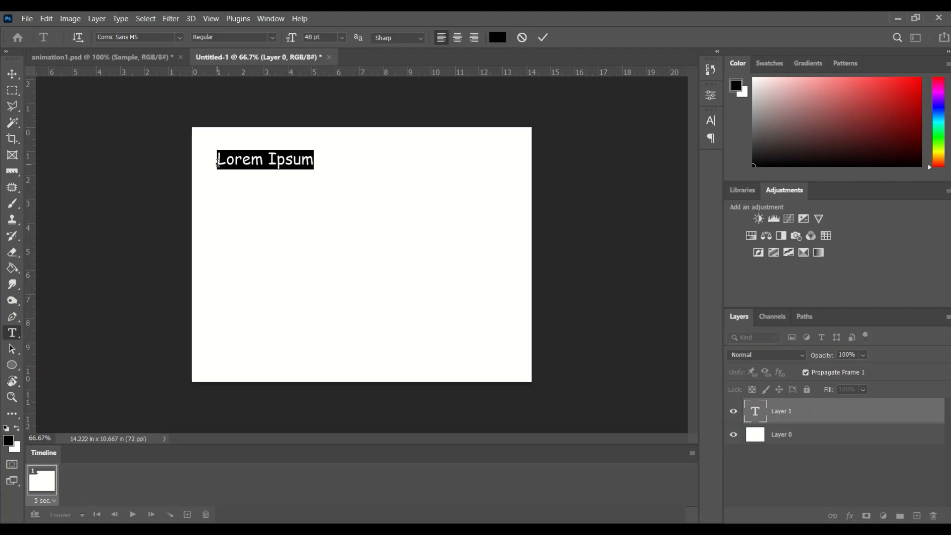
text(Hi)
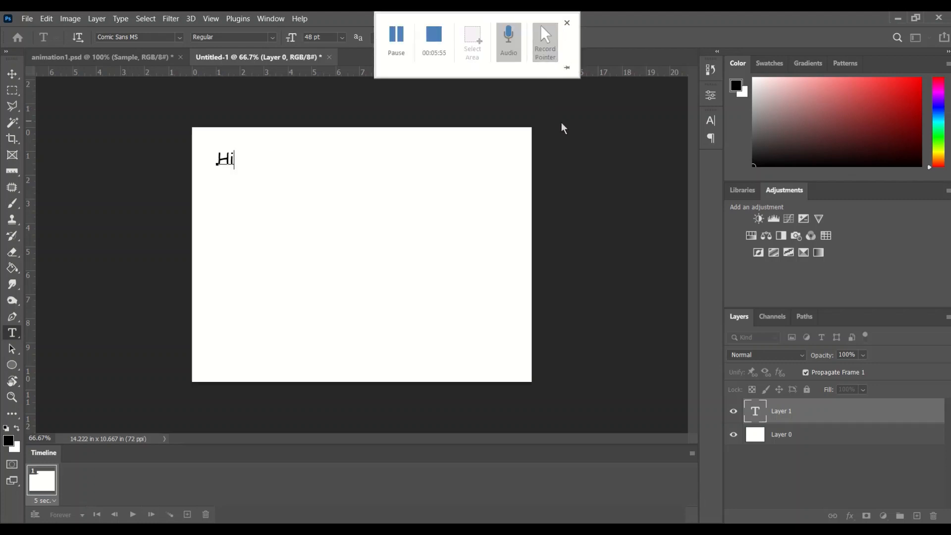
click(545, 35)
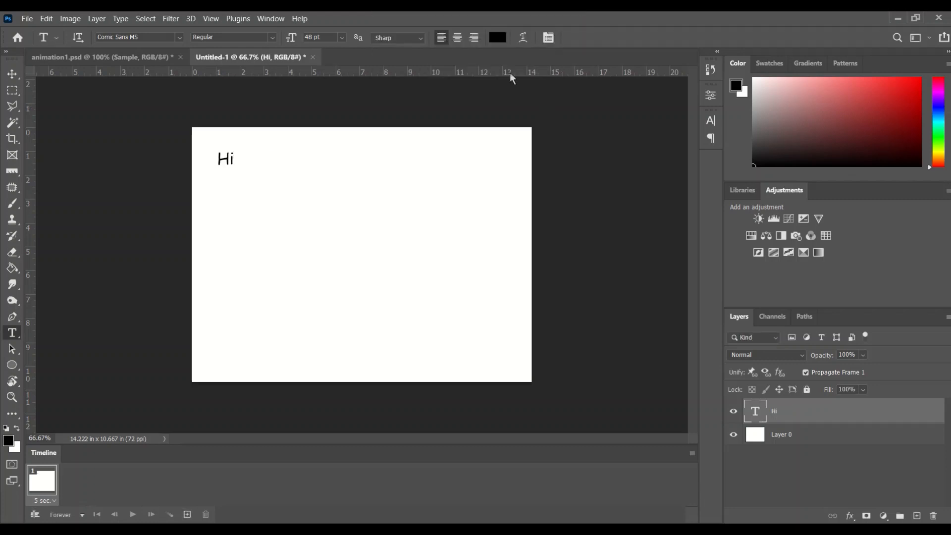
Add the text "Hello" in 48 pt Comic Sans MS near the canvas's upper-right corner, and switch to the Move tool.
click(468, 154)
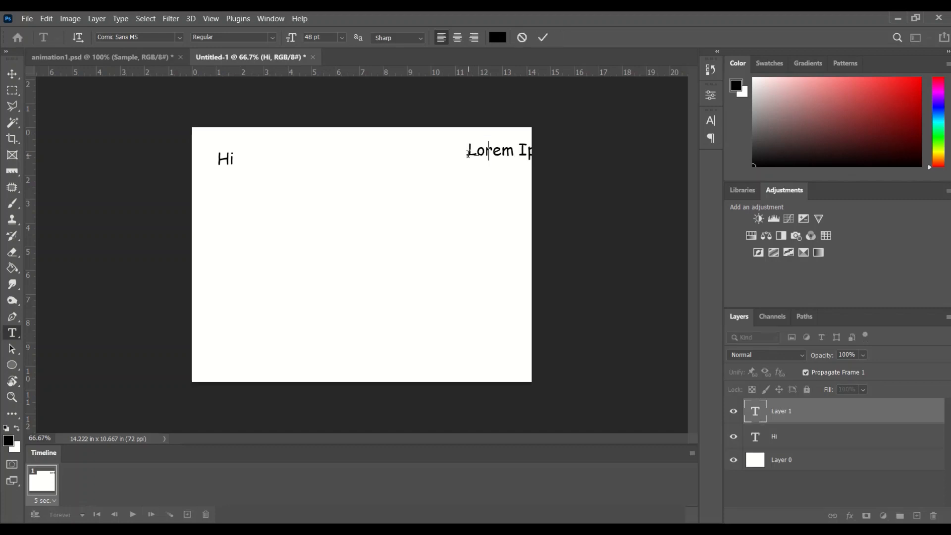
text(Hello)
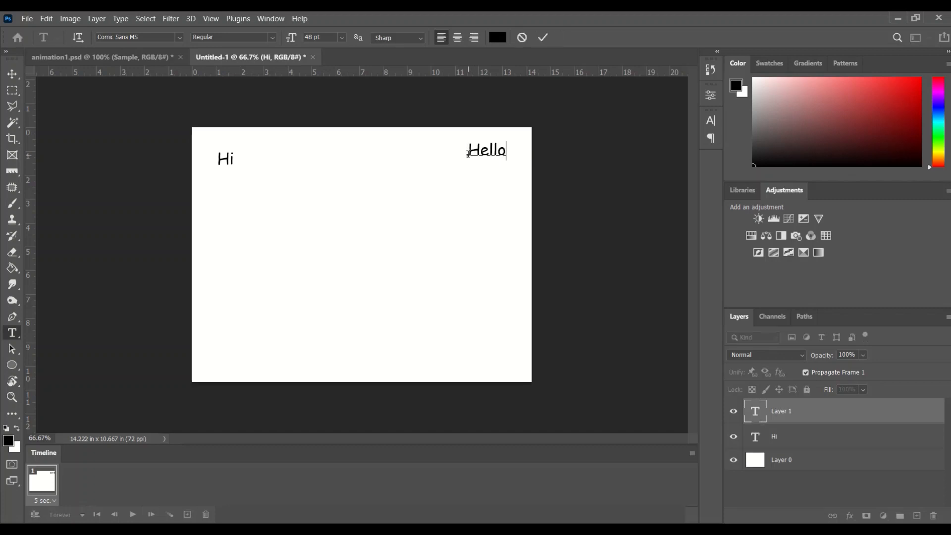
click(544, 38)
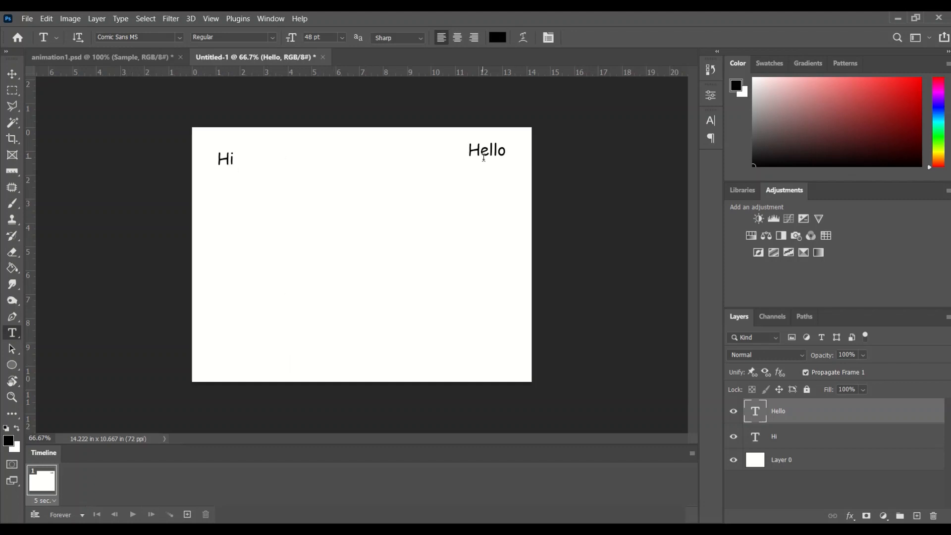
click(14, 77)
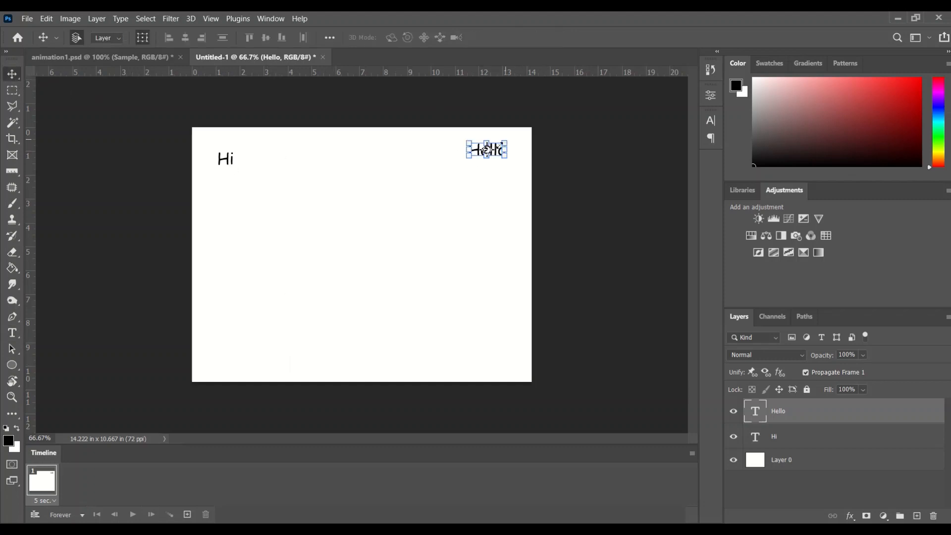
Move the "Hello" text down level with "Hi", and add a second frame duplicated from the first.
drag(498, 156, 498, 163)
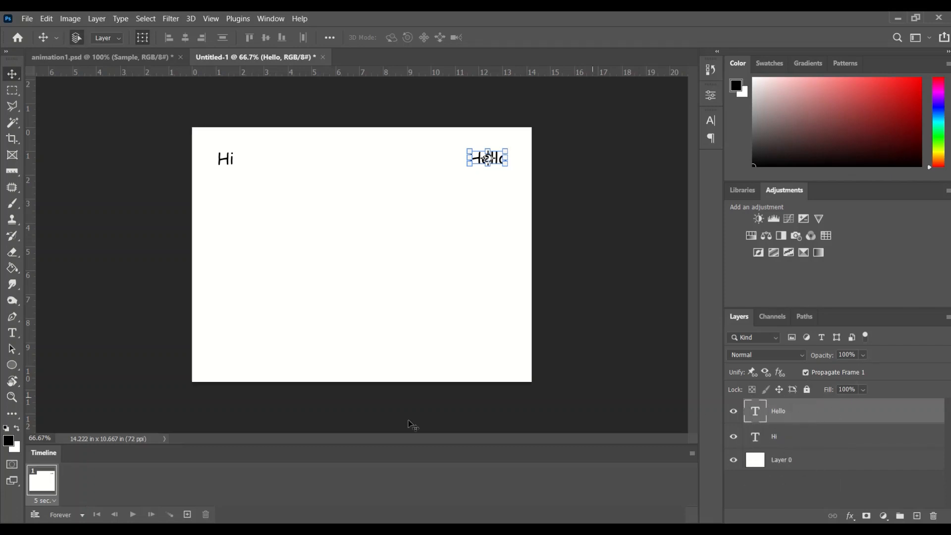
click(43, 485)
click(187, 516)
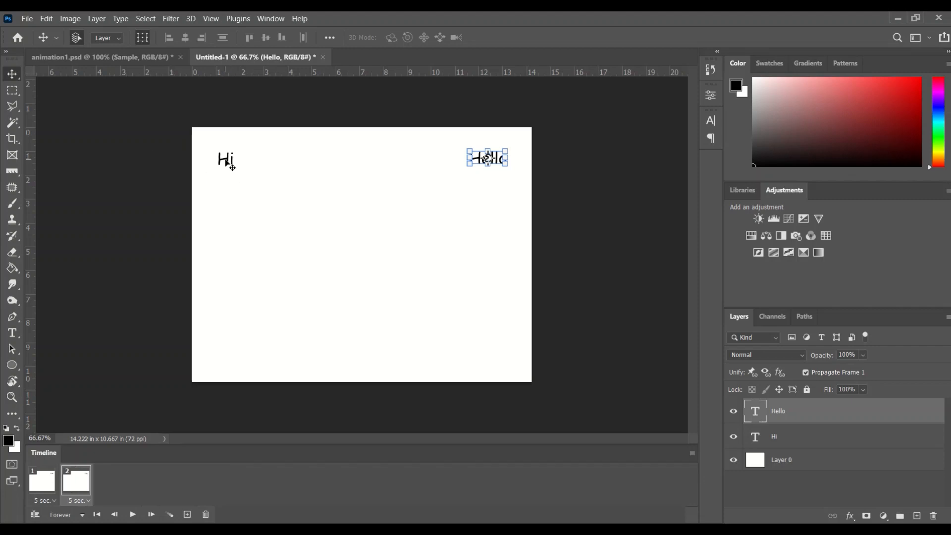
In frame 2, move "Hi" to the canvas's lower-right corner and "Hello" to its lower-left corner.
drag(227, 163, 482, 343)
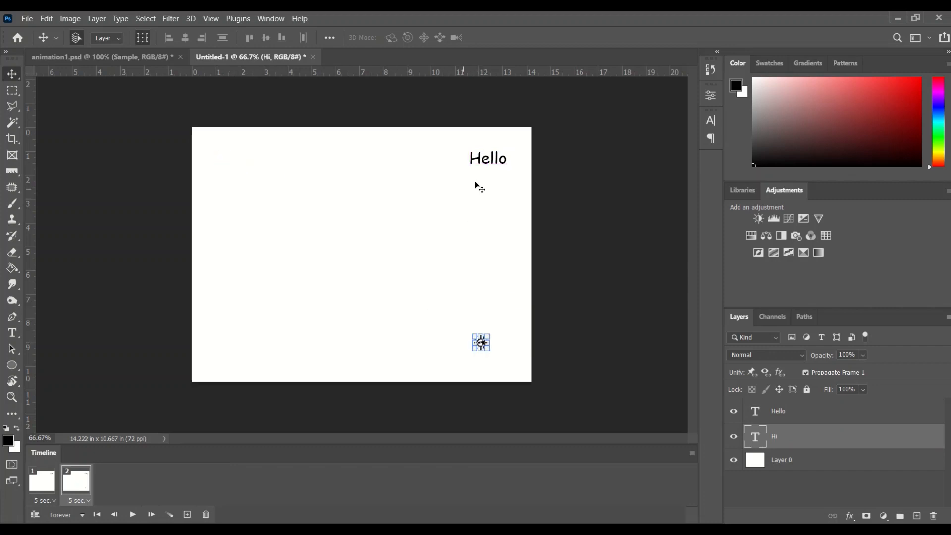
drag(498, 164, 462, 180)
drag(322, 264, 250, 346)
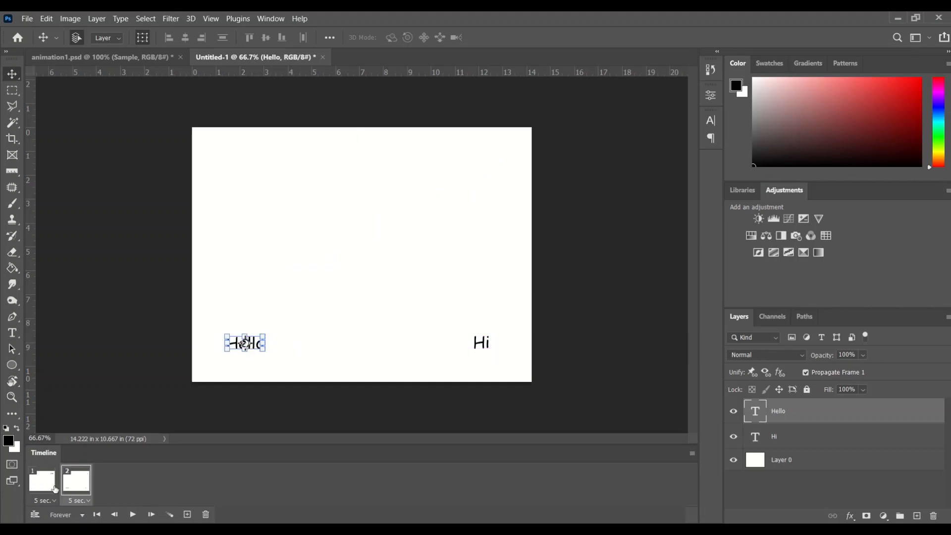
Tween frame 1 with the next frame, adding 5 frames for all layers with position, opacity and effects.
click(82, 487)
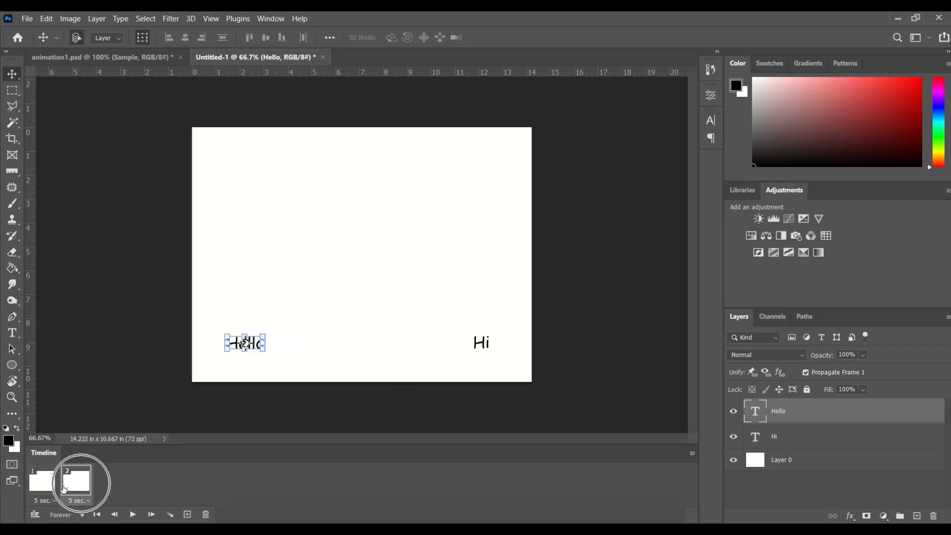
click(37, 488)
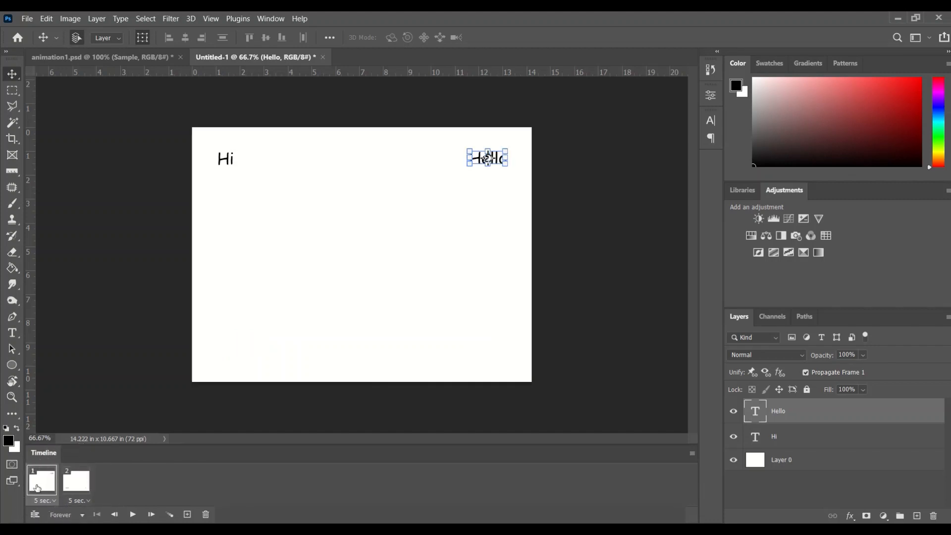
click(228, 165)
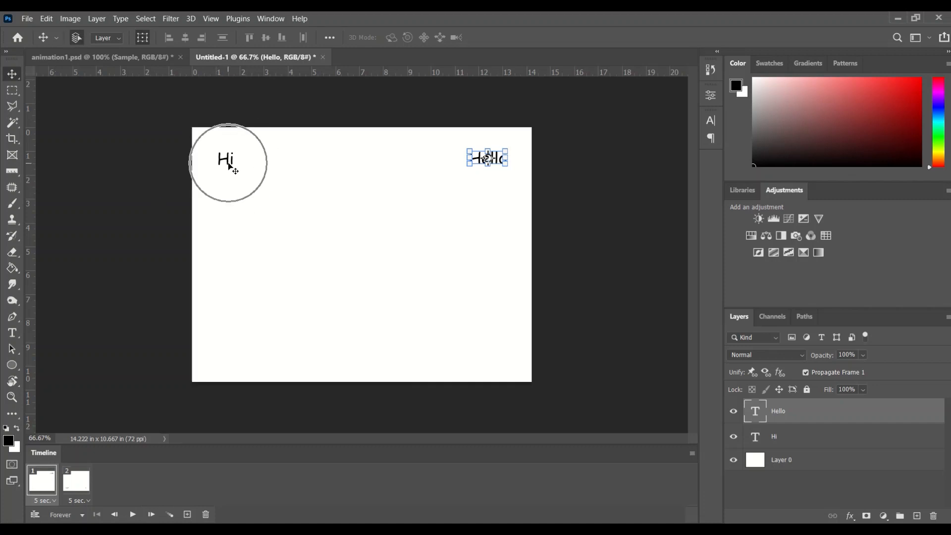
key(ctrl)
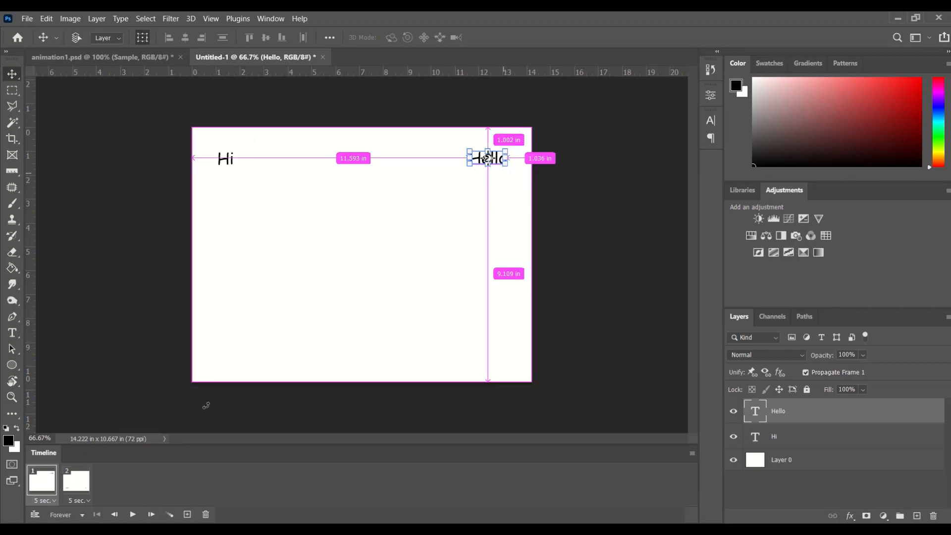
click(73, 485)
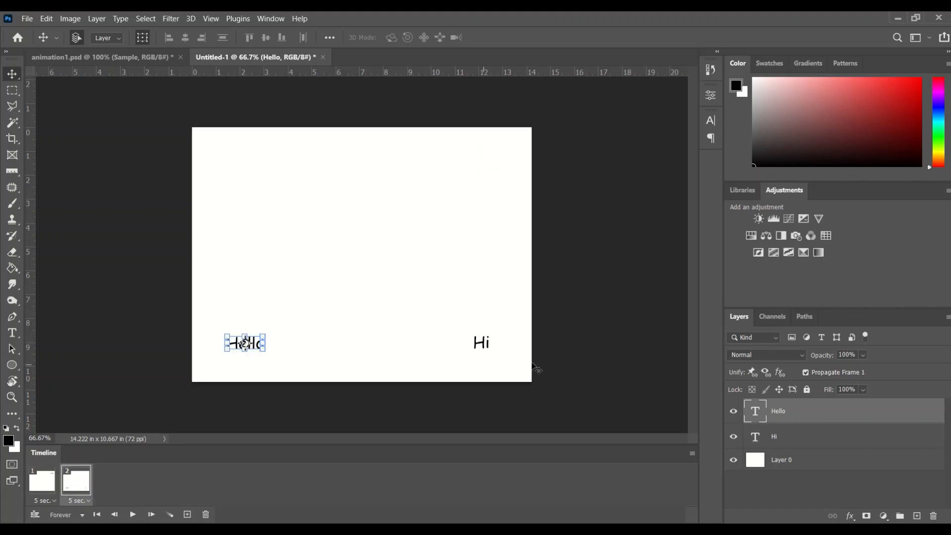
click(40, 486)
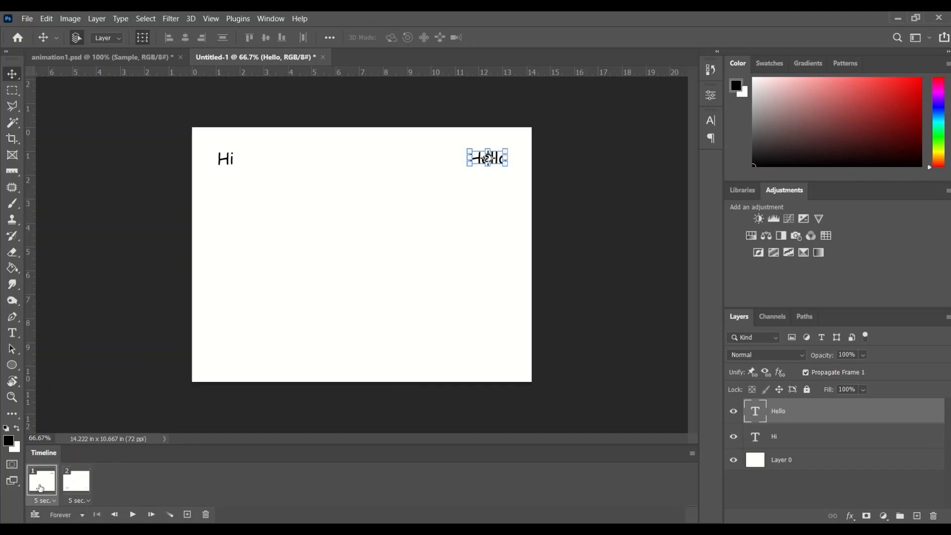
click(169, 516)
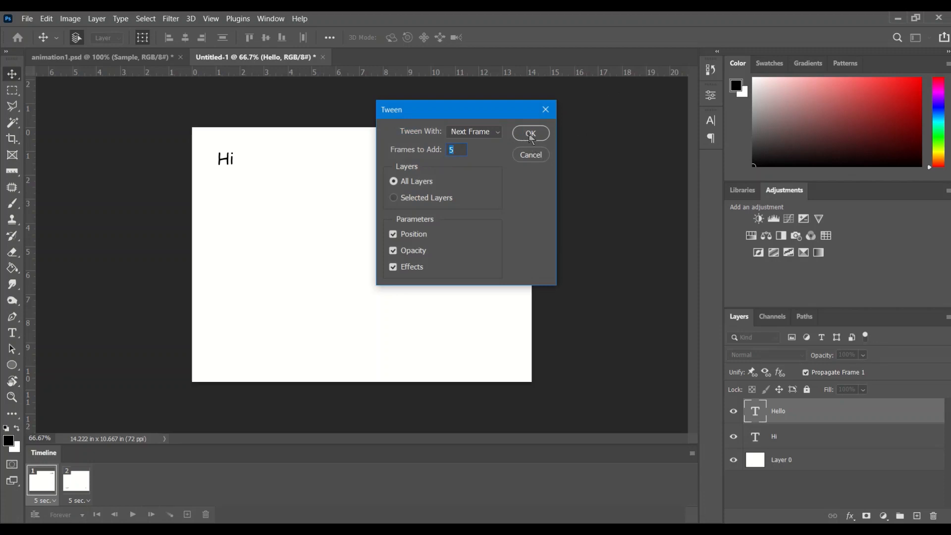
click(531, 135)
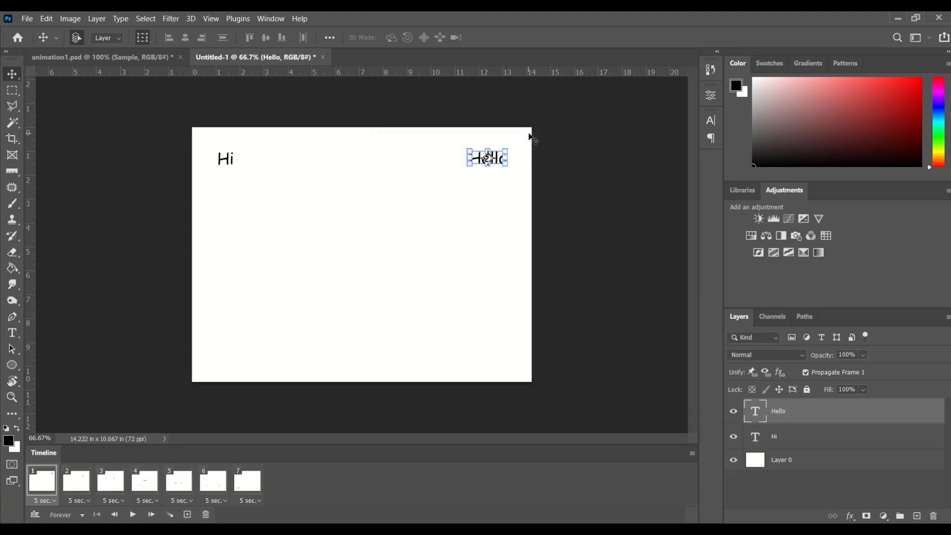
Set the delay of all seven frames to 0.2 seconds.
shift+click(245, 480)
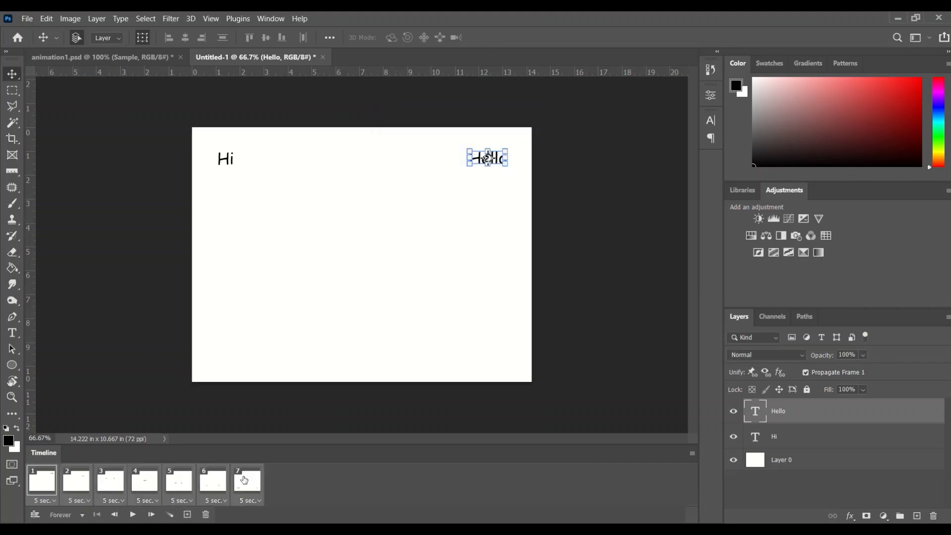
click(50, 501)
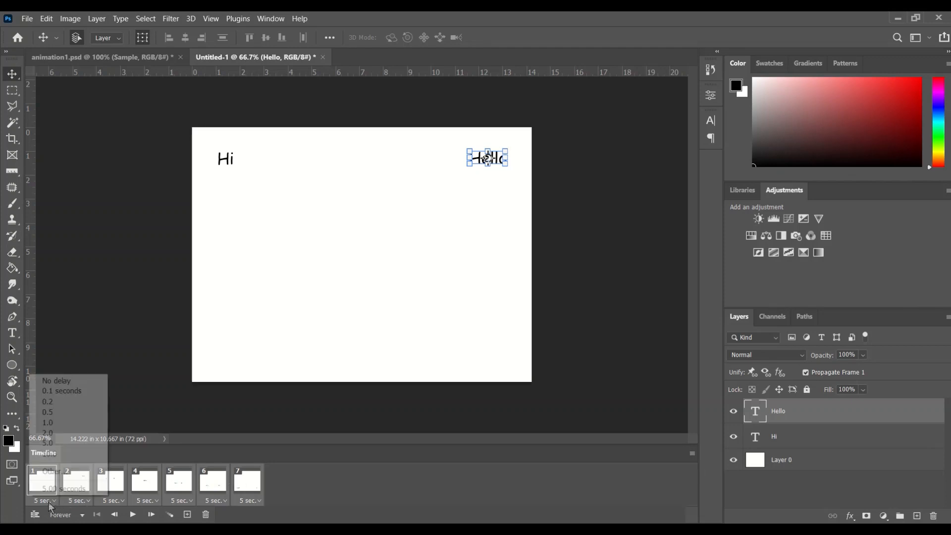
click(57, 403)
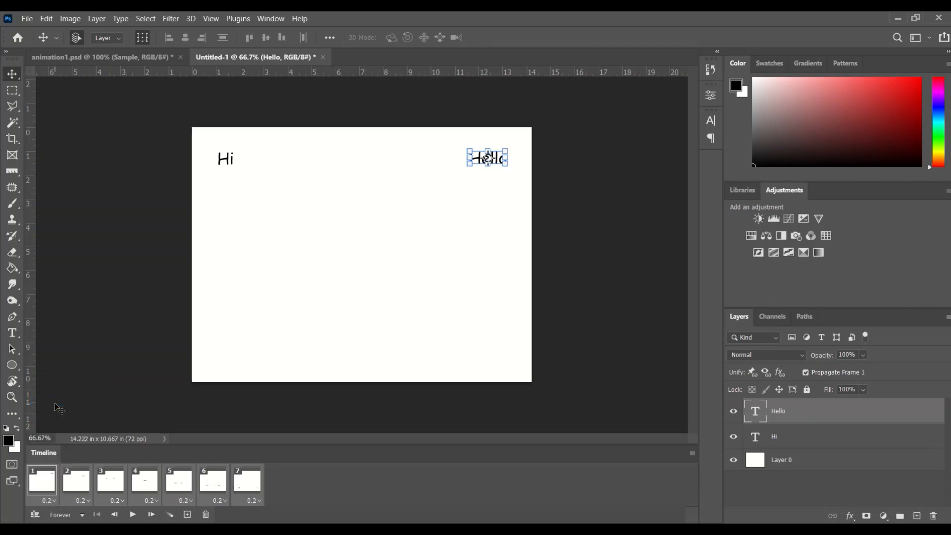
Check the looping options, leave the animation set to Forever, and play it once through before stopping.
click(82, 517)
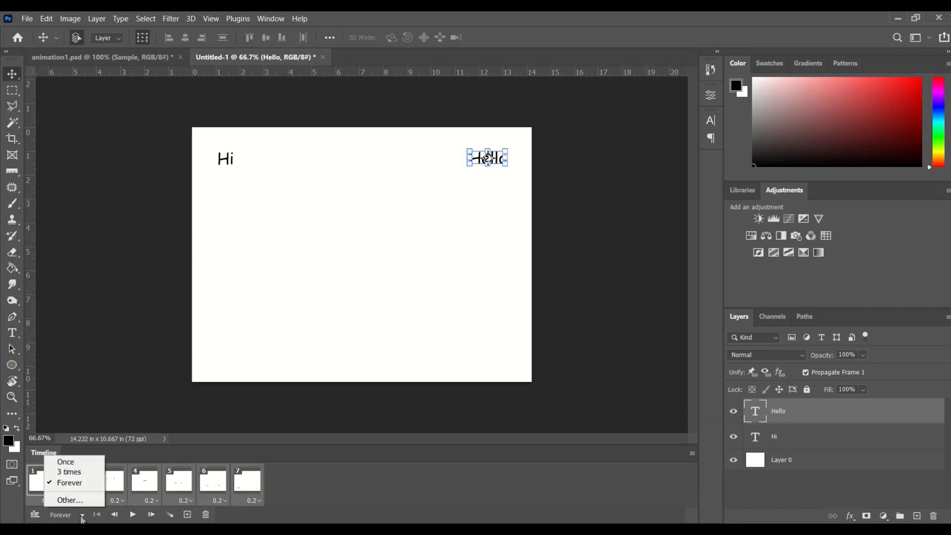
click(315, 479)
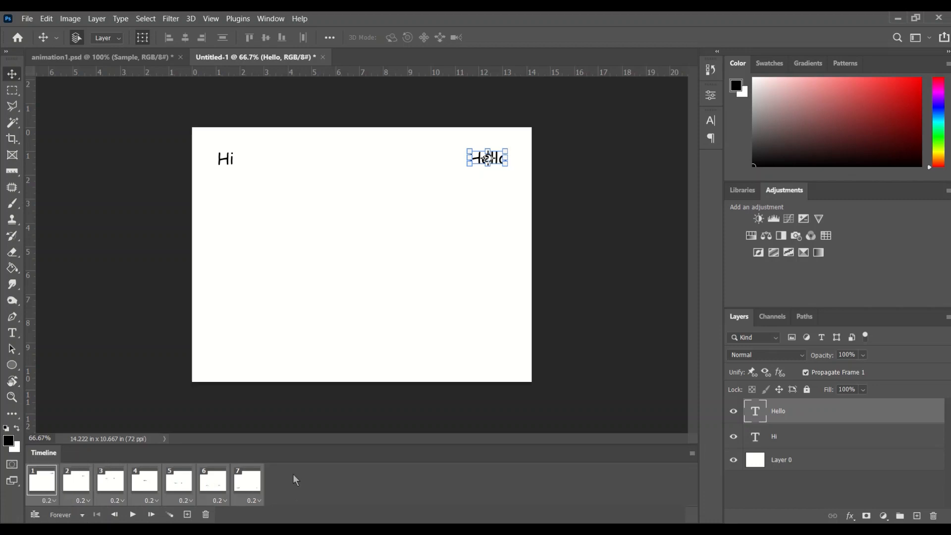
click(132, 516)
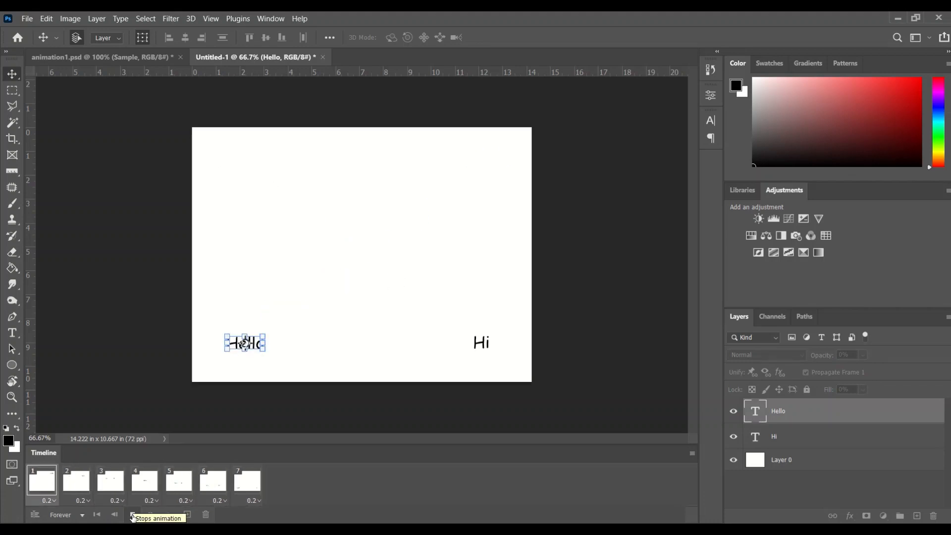
click(133, 516)
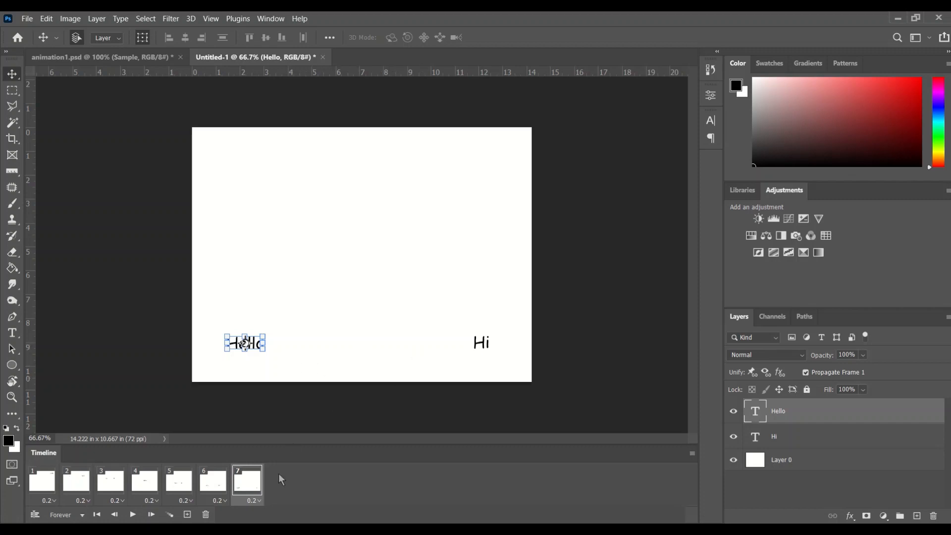
Add an eighth frame and place the text "End" in 48 pt Comic Sans MS in the canvas's upper middle.
key(ctrl)
key(ctrl)
key(ctrl)
key(ctrl)
click(187, 516)
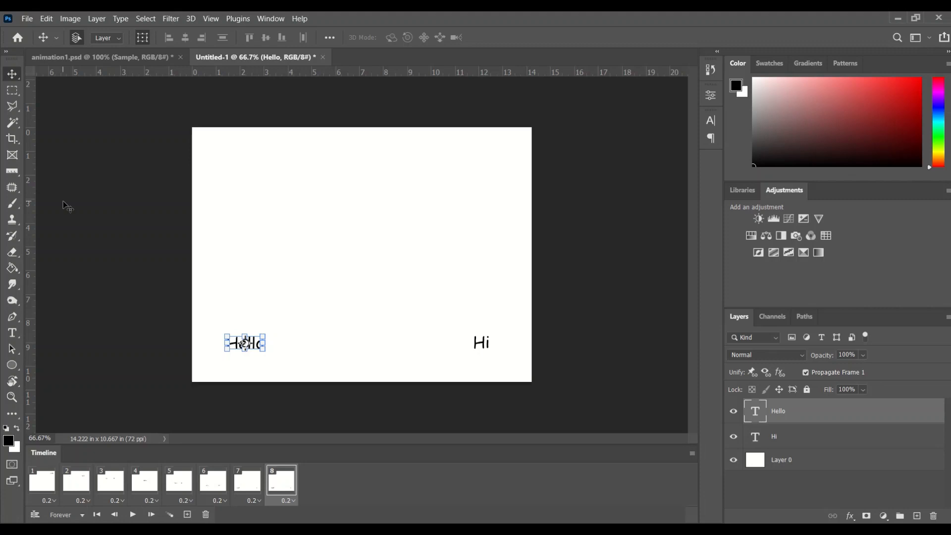
click(12, 333)
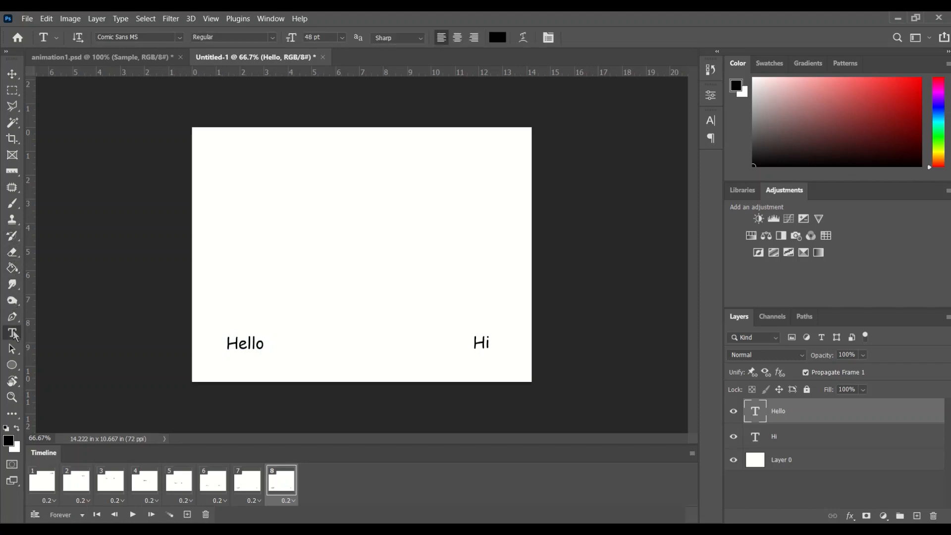
click(344, 198)
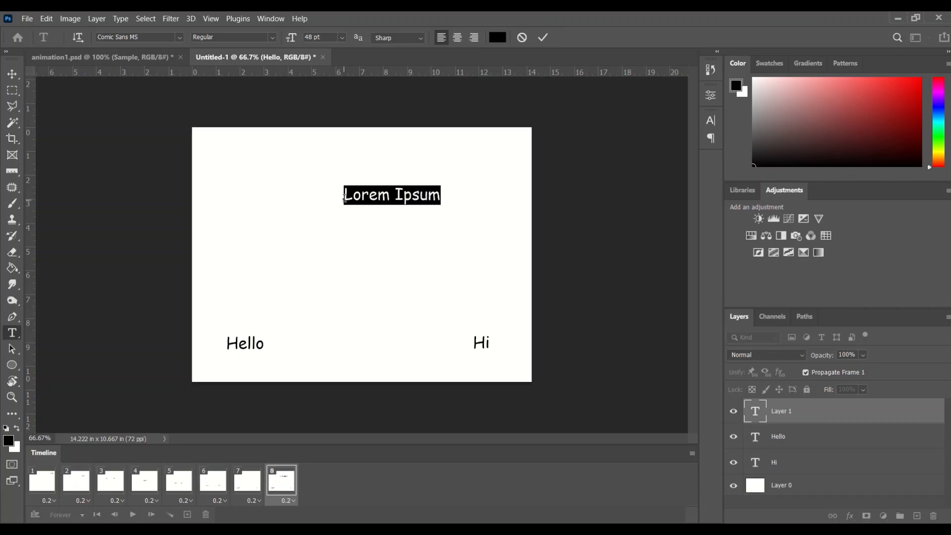
text(End)
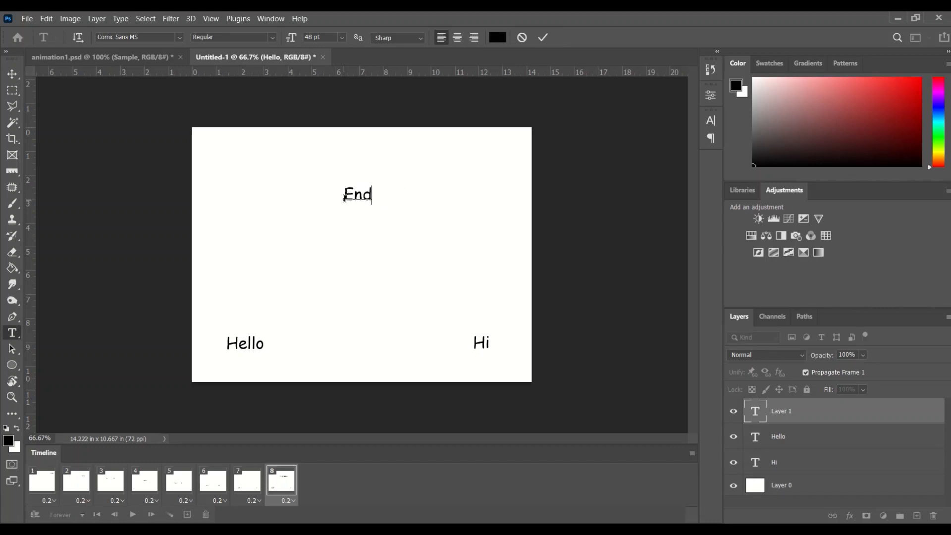
click(543, 39)
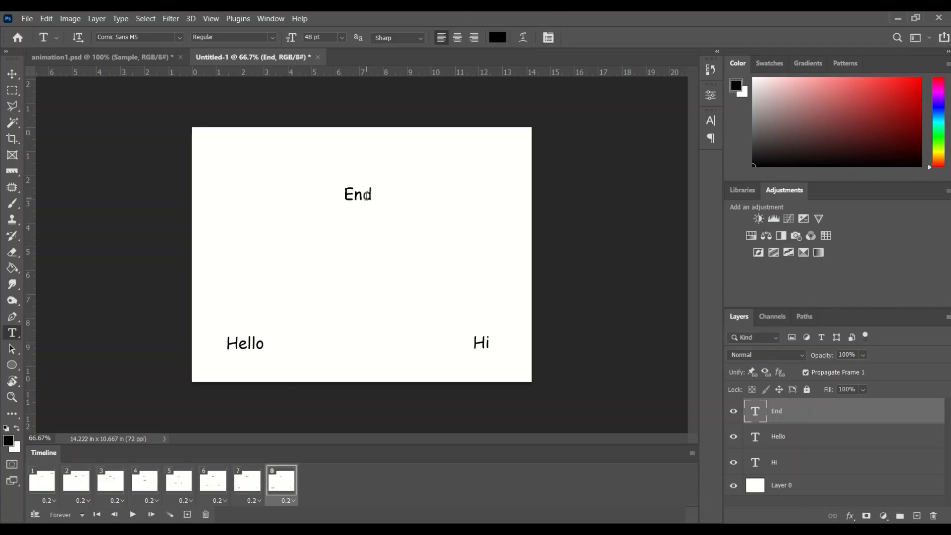
click(12, 74)
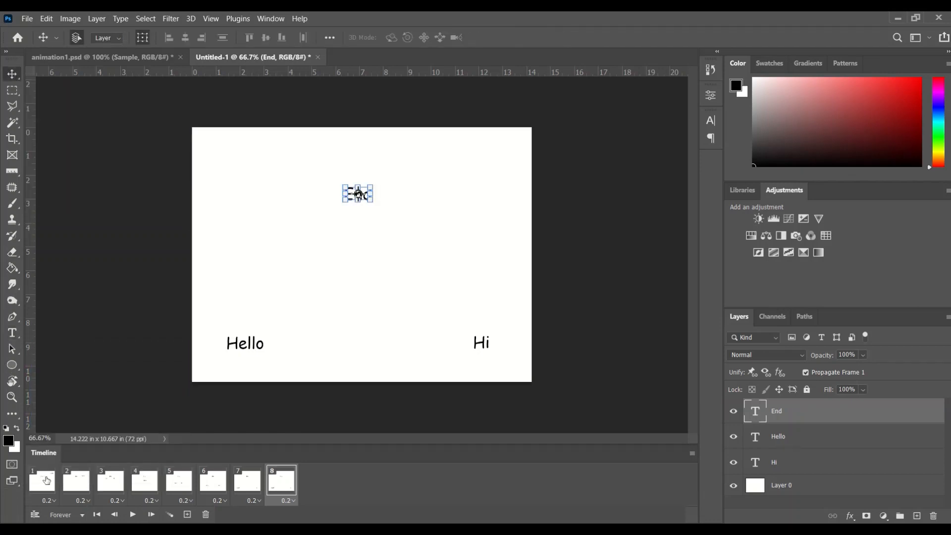
Go through frames 1 to 8 one by one to examine in which of them the "End" text appears.
click(46, 480)
click(81, 483)
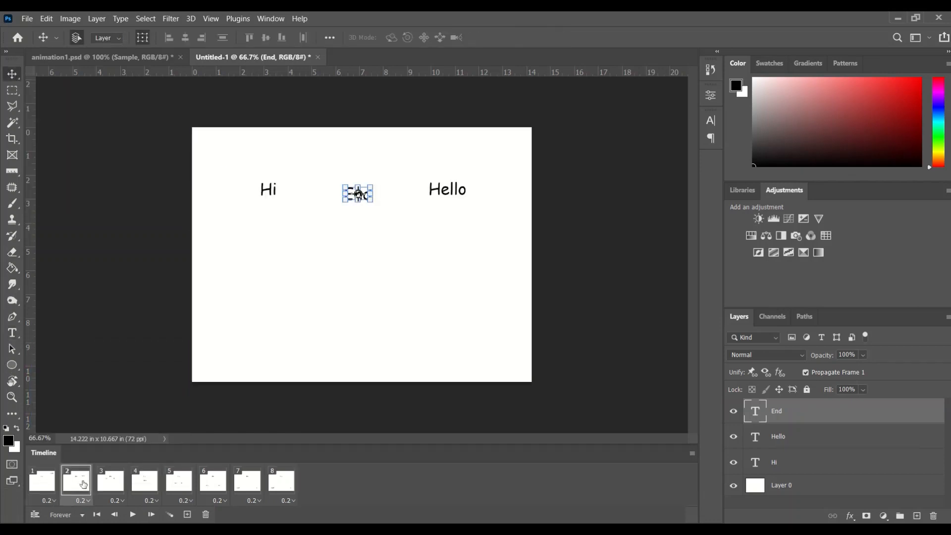
click(113, 487)
click(145, 487)
click(182, 487)
click(219, 488)
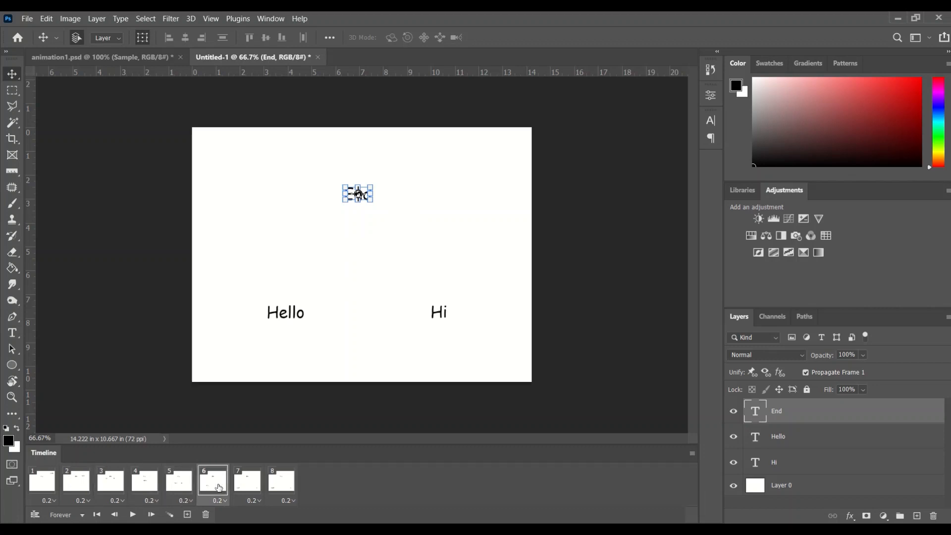
click(250, 486)
click(288, 484)
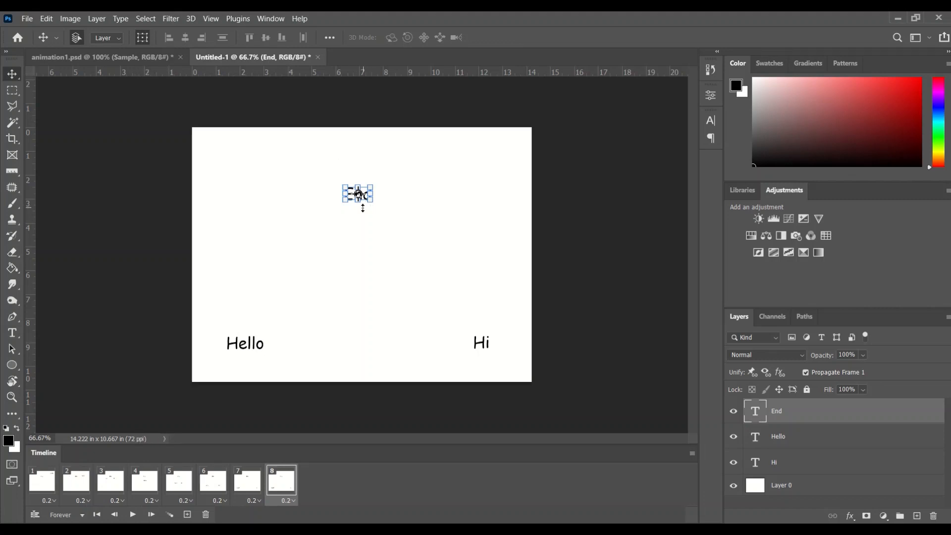
Hide the "End" text layer in frame 1 with Propagate Frame 1 enabled.
click(44, 483)
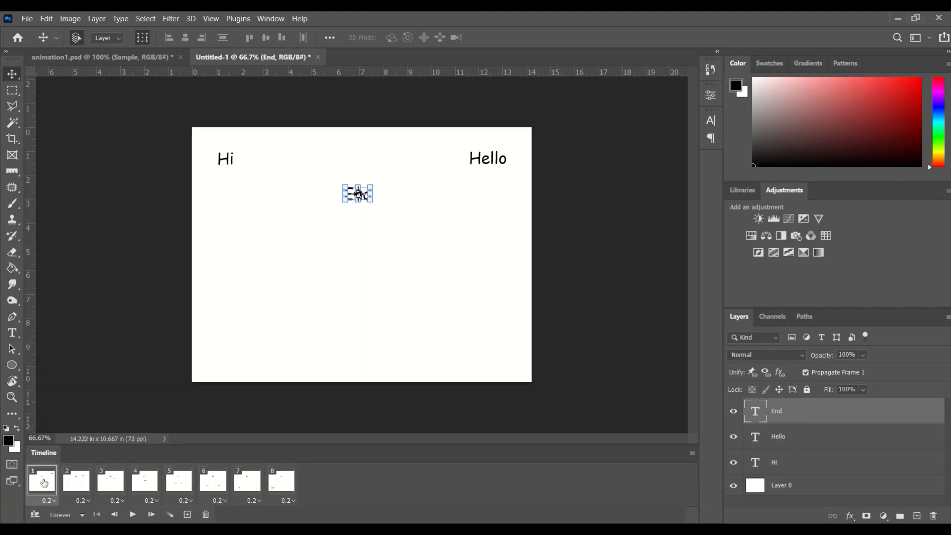
click(737, 421)
key(ctrl)
key(ctrl)
key(ctrl)
key(ctrl)
key(ctrl)
key(ctrl)
key(ctrl)
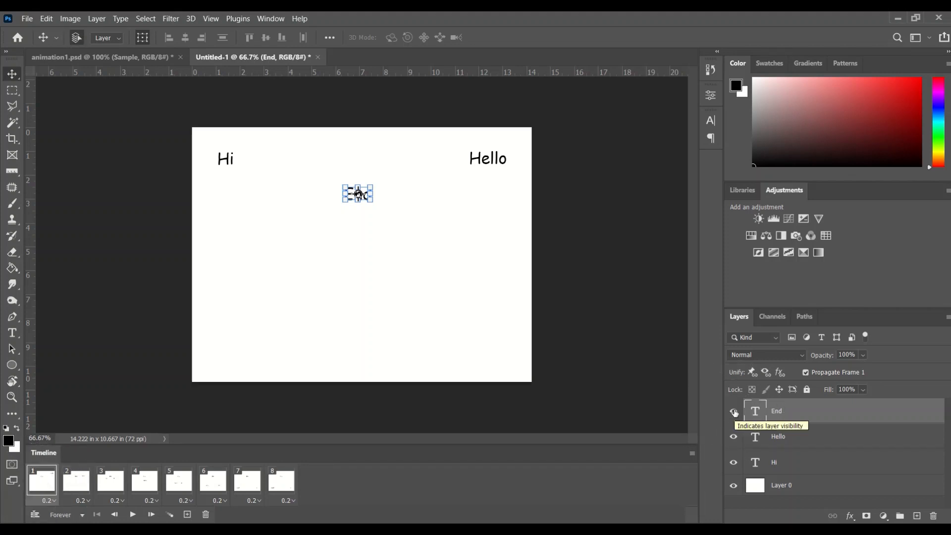
click(734, 412)
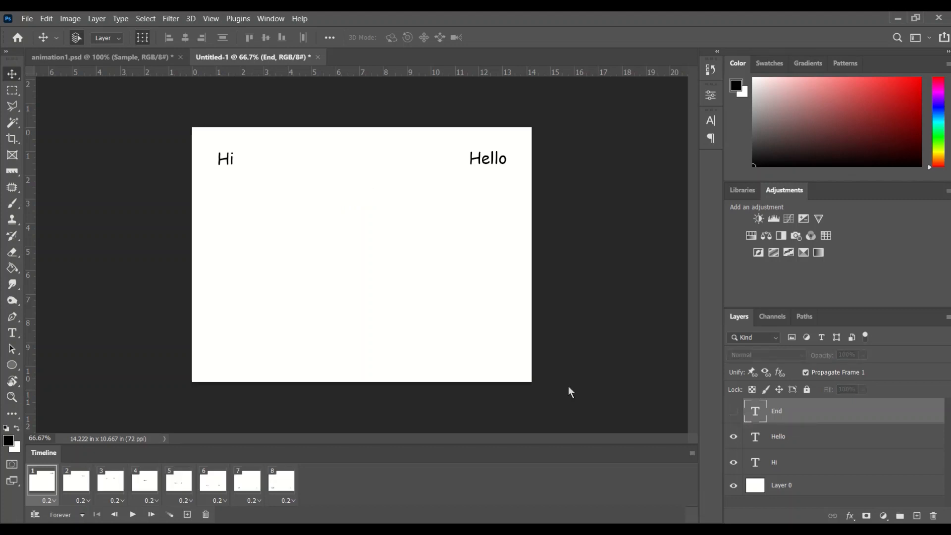
Check the frames after the first for the "End" text and make its layer visible in frame 8 only.
click(82, 486)
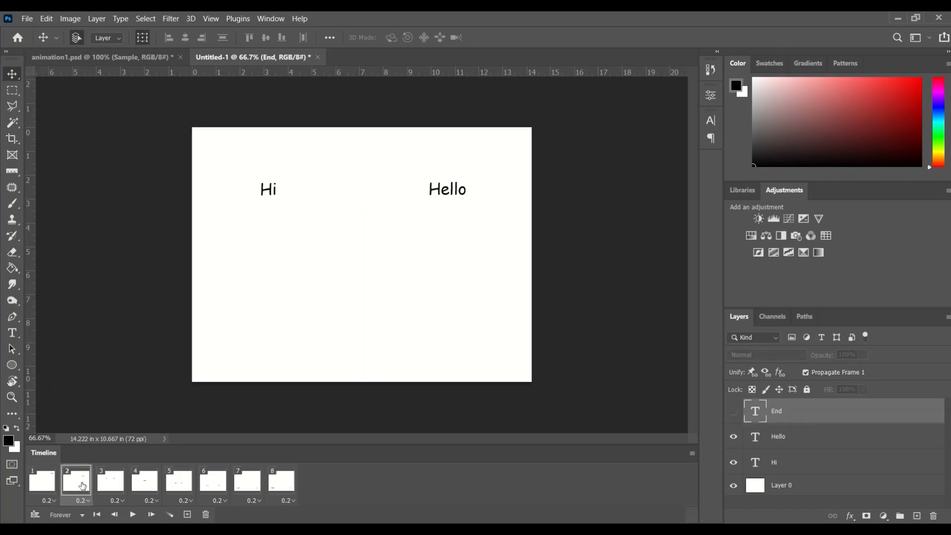
click(113, 488)
click(142, 488)
click(180, 484)
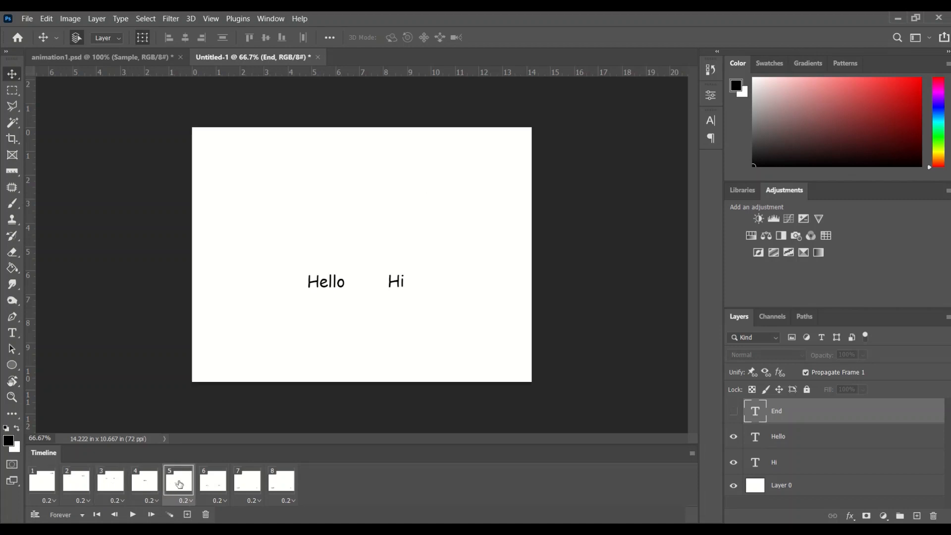
click(214, 483)
click(246, 482)
click(288, 482)
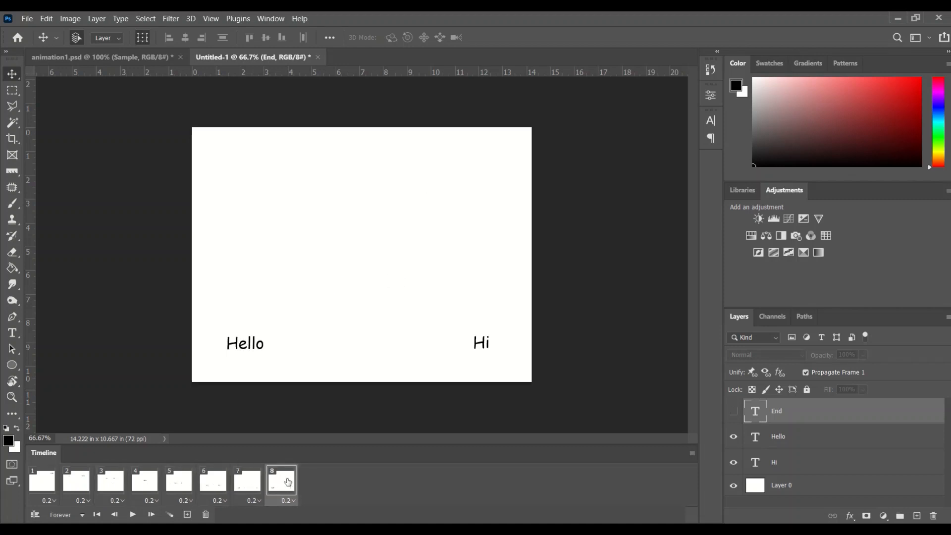
click(734, 412)
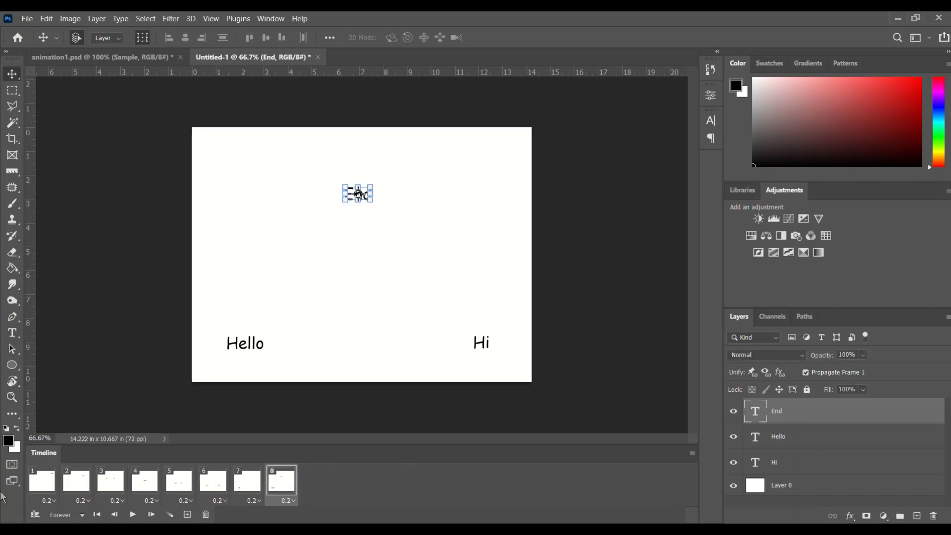
Go through frames 1 to 7 one at a time to examine the text positions and the visibility of "End".
click(50, 485)
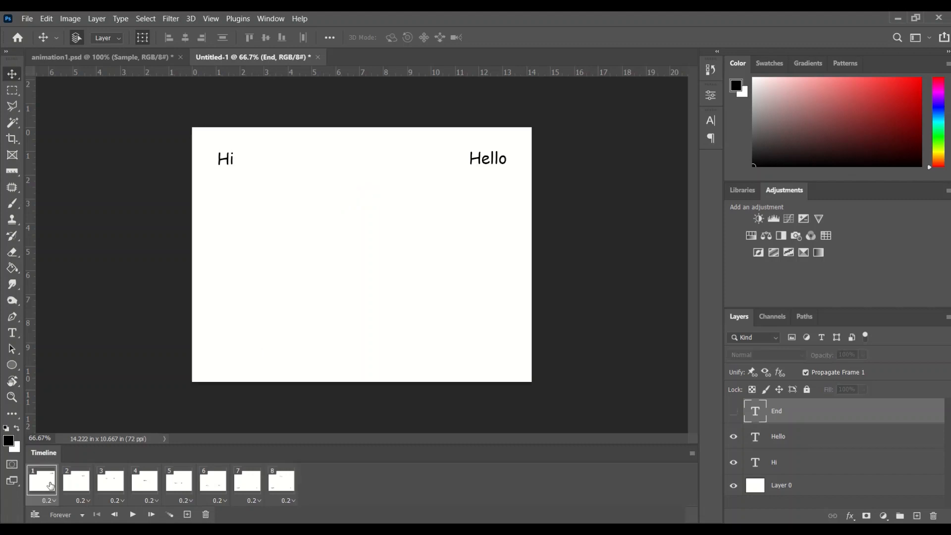
click(77, 483)
click(110, 489)
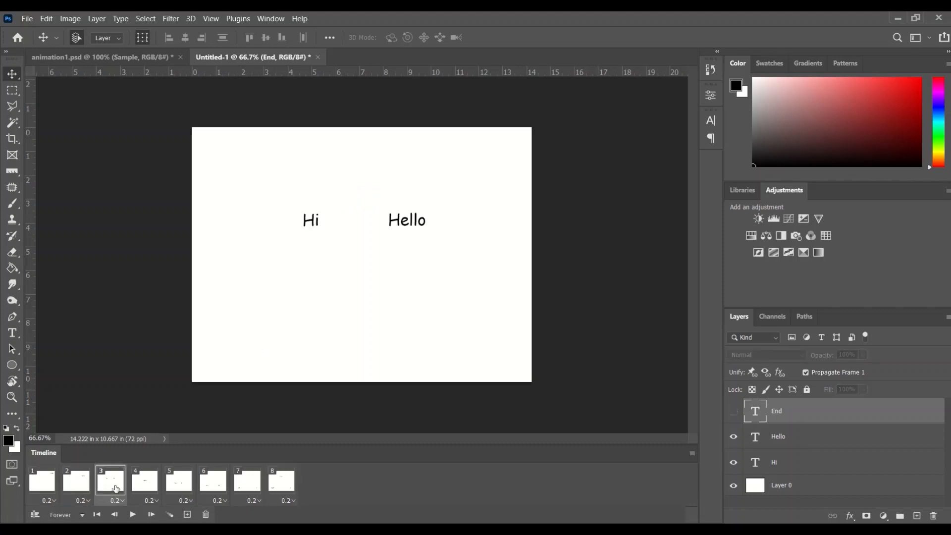
click(148, 487)
click(178, 487)
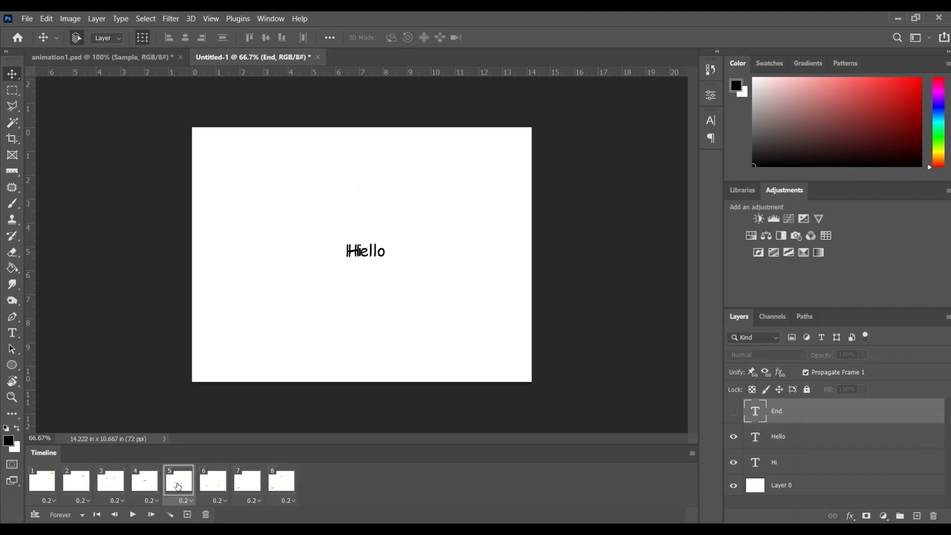
click(207, 485)
click(245, 489)
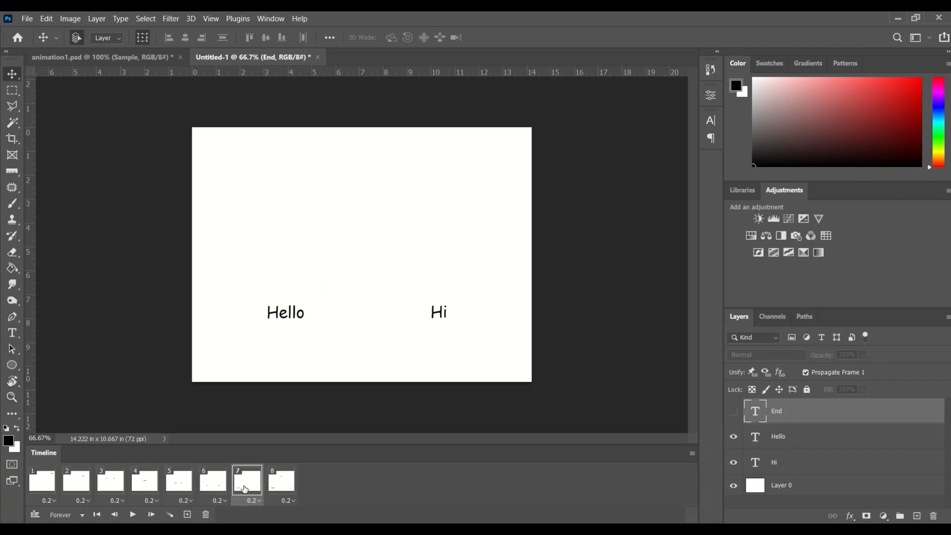
Set the delay of frame 8 to 2.0 seconds.
click(290, 484)
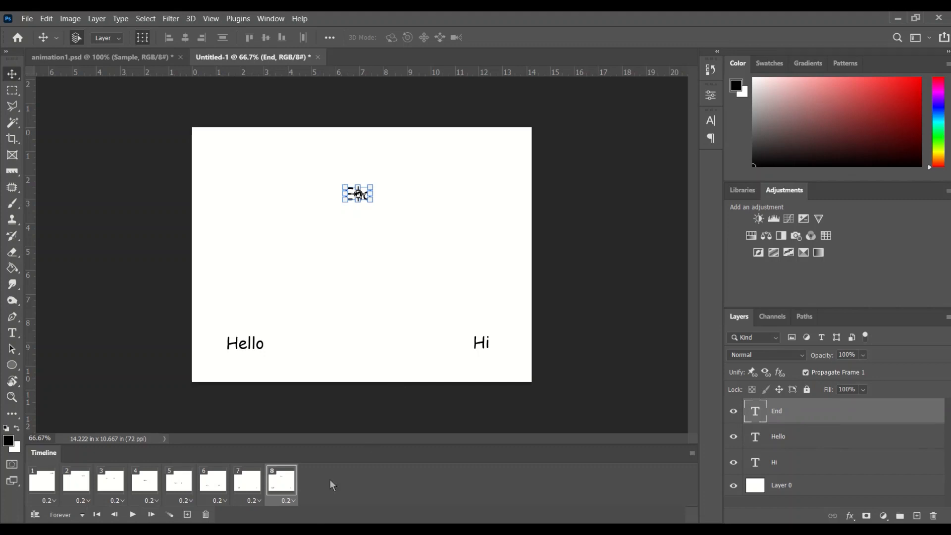
click(292, 501)
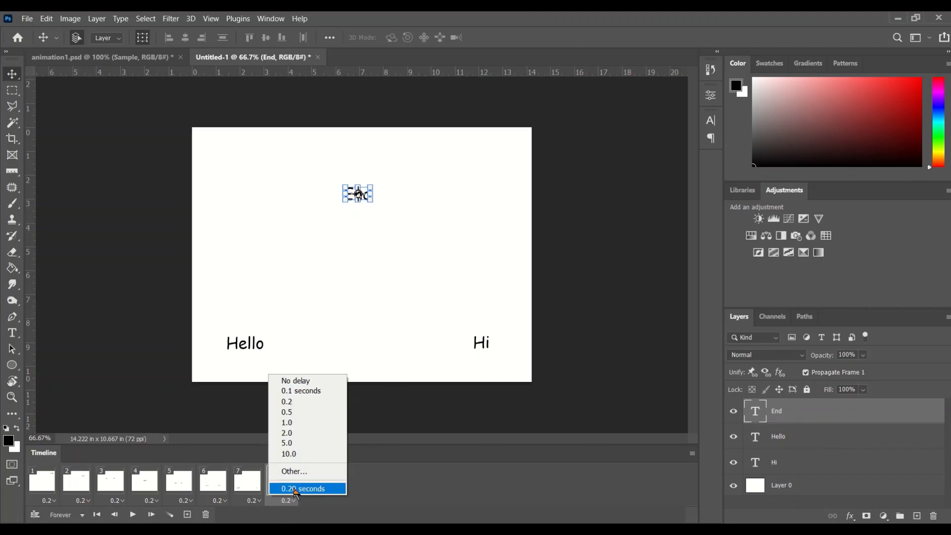
click(293, 435)
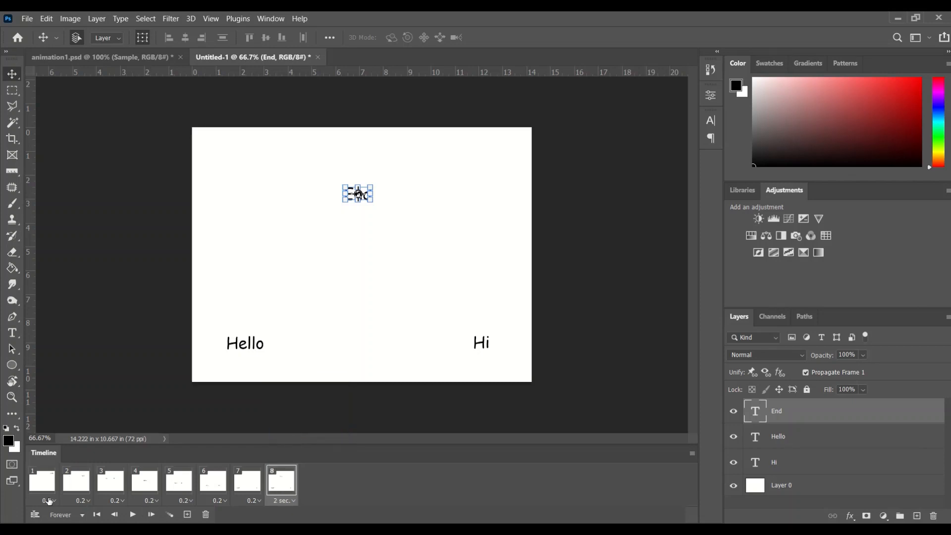
Play the animation from frame 1, then replay it with Layer 0 selected to view the "End" text without its transform box.
click(36, 482)
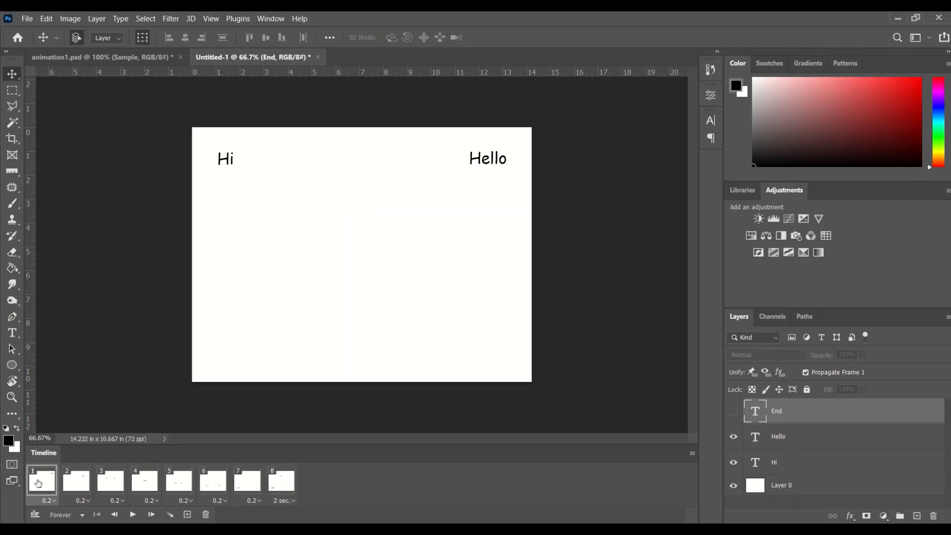
click(133, 516)
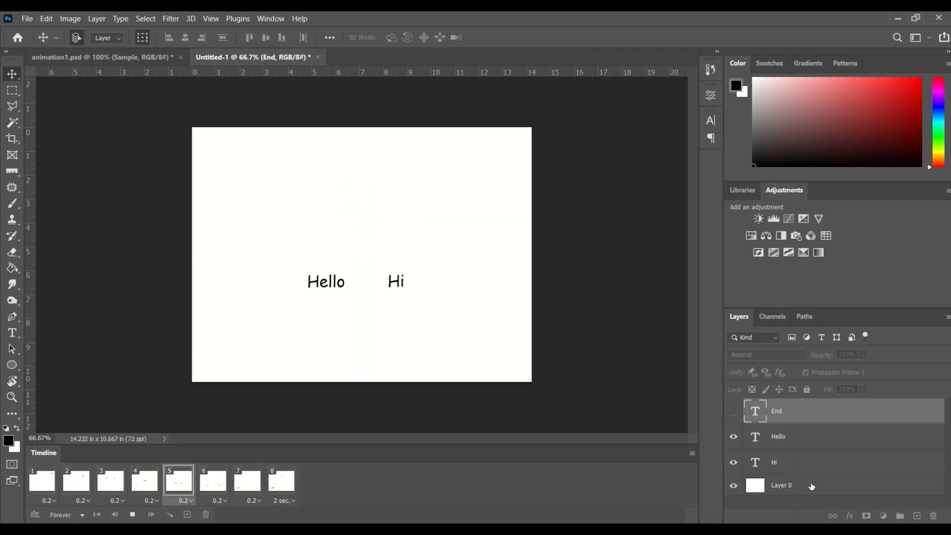
click(132, 515)
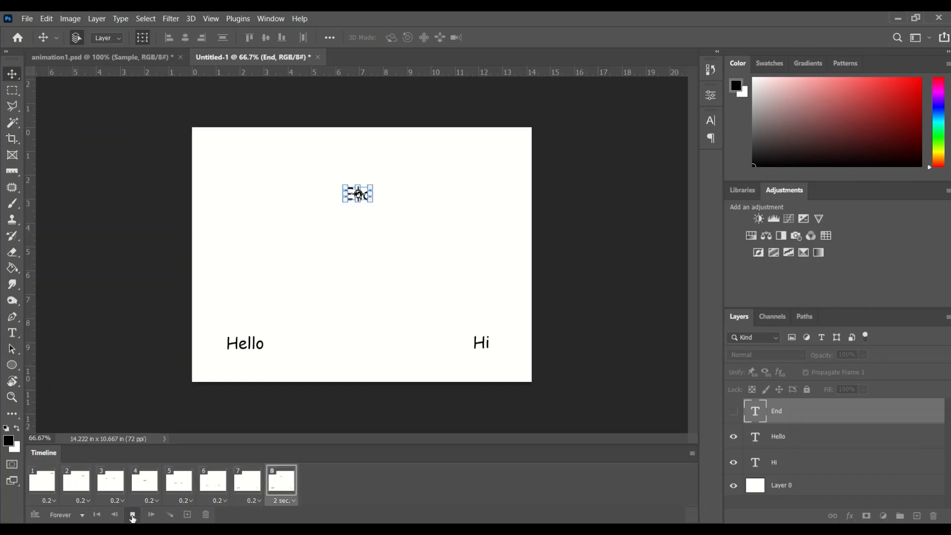
click(803, 493)
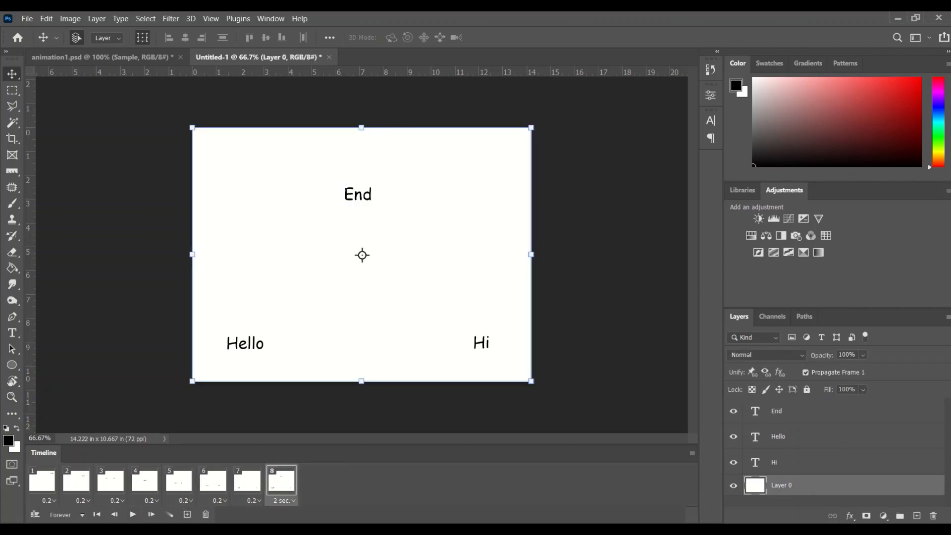
click(132, 515)
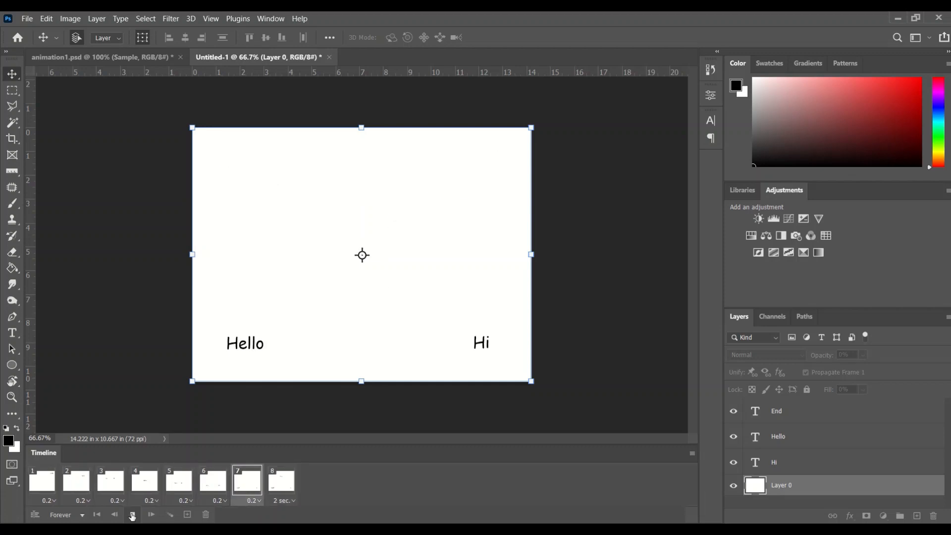
click(132, 516)
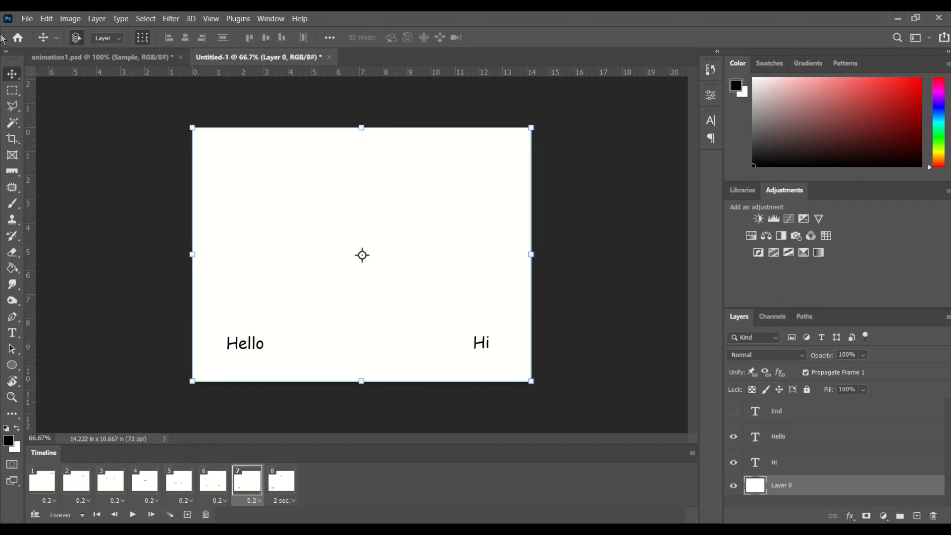
Create a new 1024 x 768 px document at 72 ppi in RGB Color with a white background.
click(27, 19)
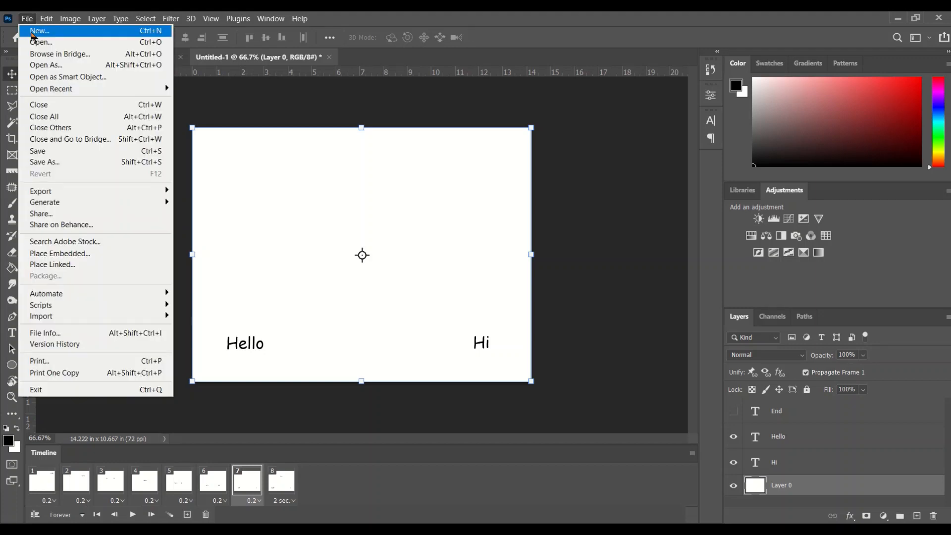
click(38, 31)
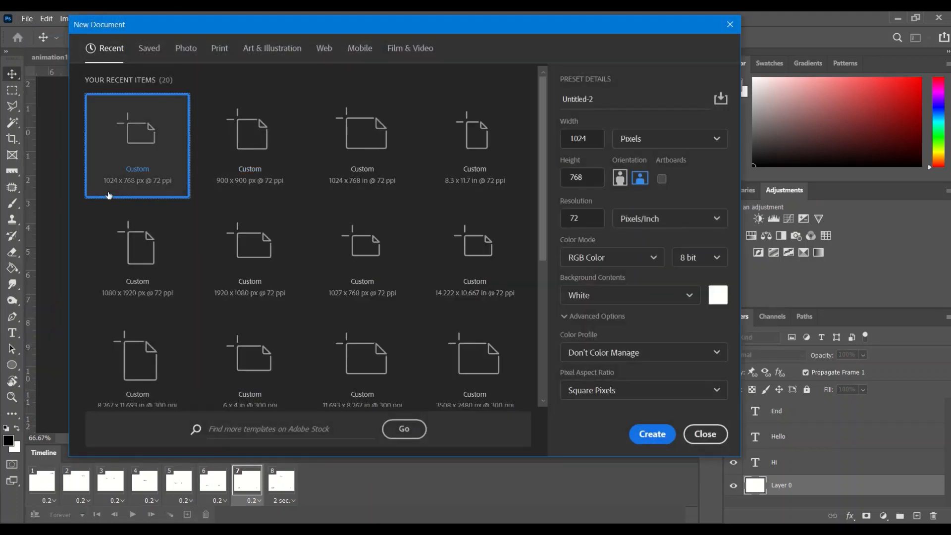
click(652, 434)
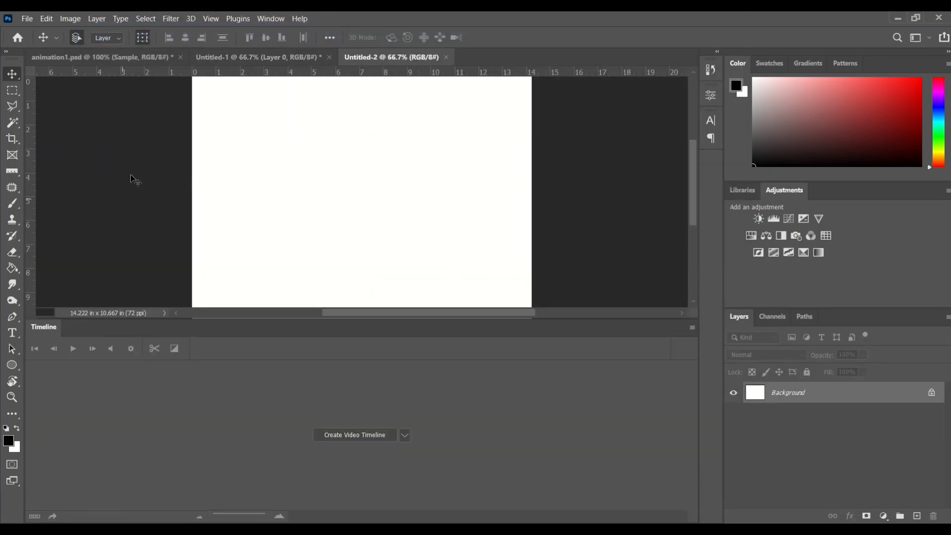
Add the text "Animation" in 48 pt Comic Sans MS near the middle of the canvas.
click(12, 334)
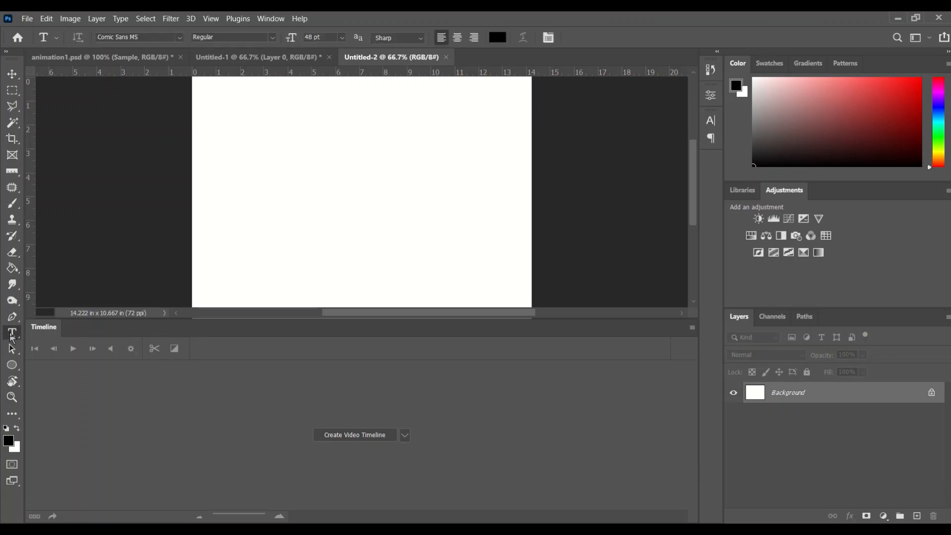
click(339, 176)
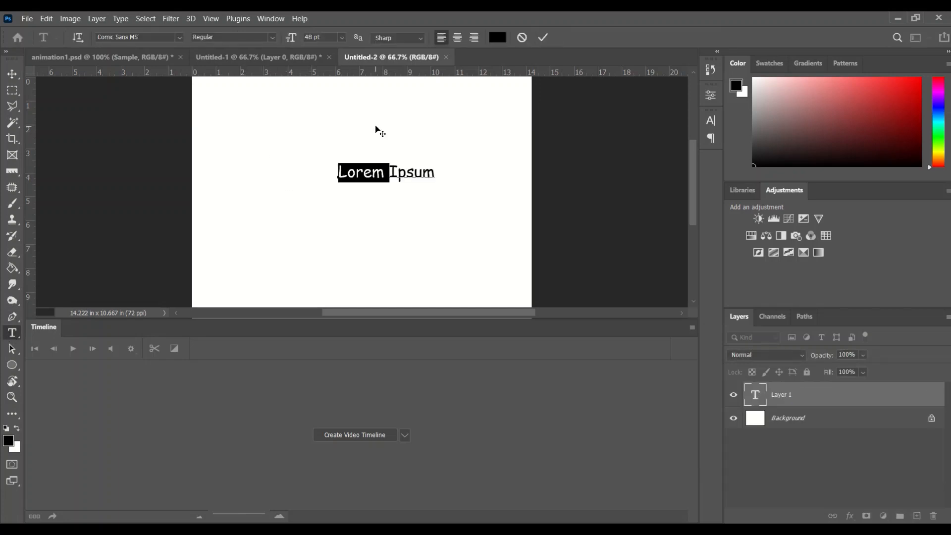
text(Animation)
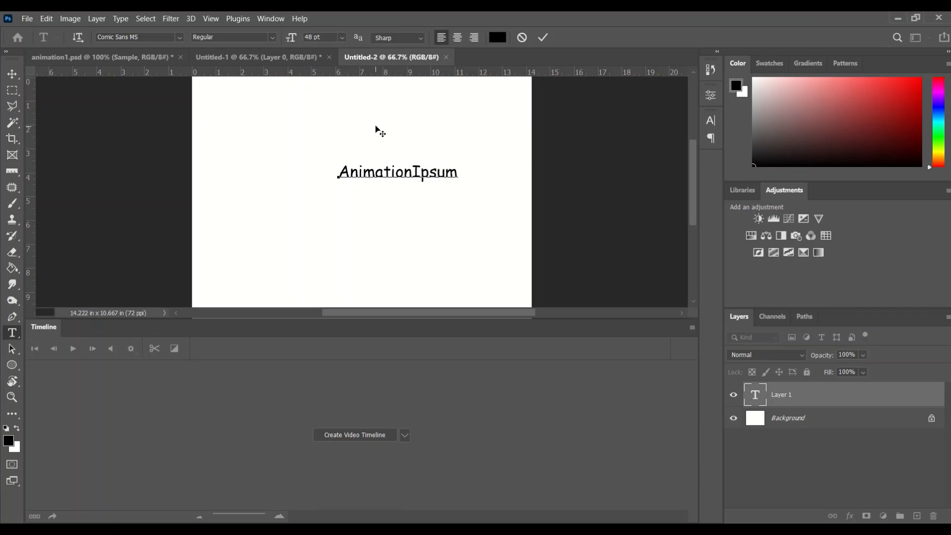
key(Delete)
key(Delete)
key(Delete)
key(Delete)
key(Delete)
click(543, 39)
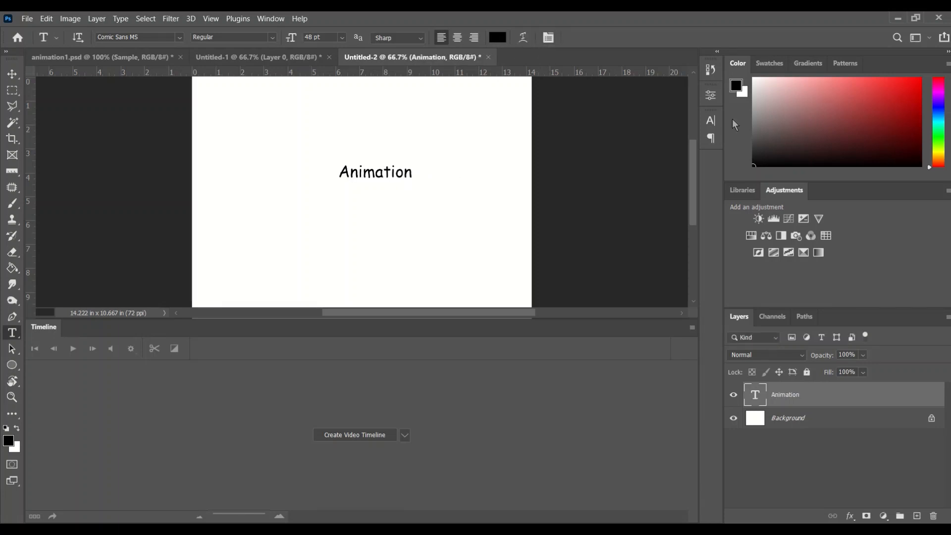
Set the "Animation" text size to 200 pt and move the word so it is centered across the canvas width.
click(710, 121)
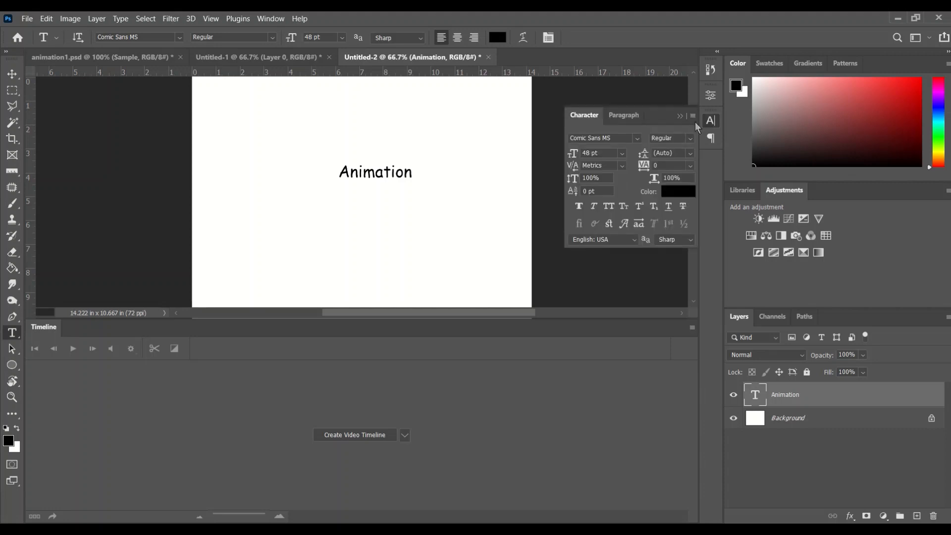
click(610, 153)
text(200)
key(Return)
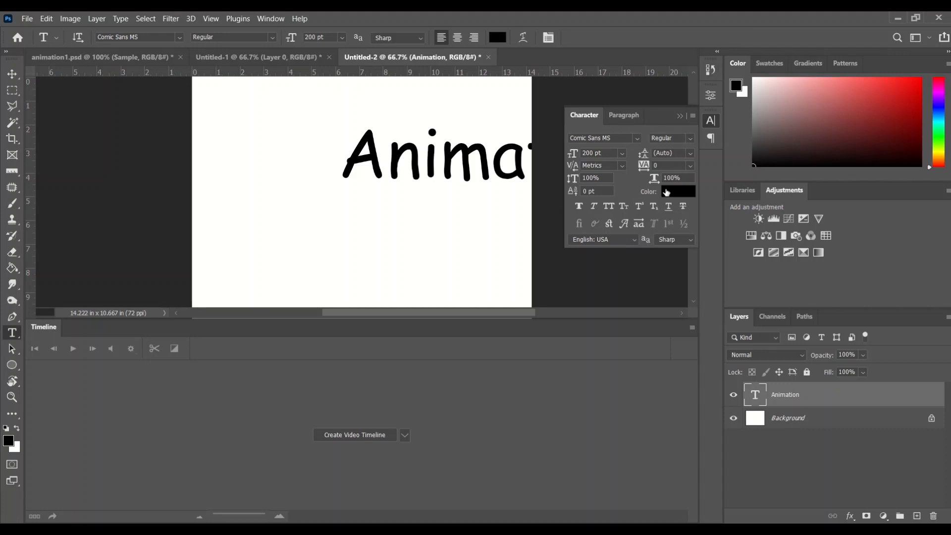
click(680, 116)
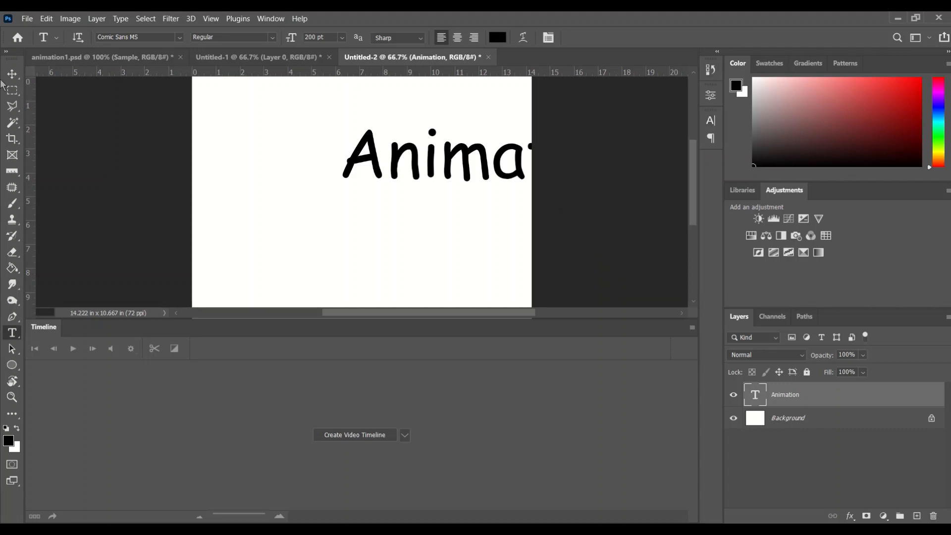
click(12, 74)
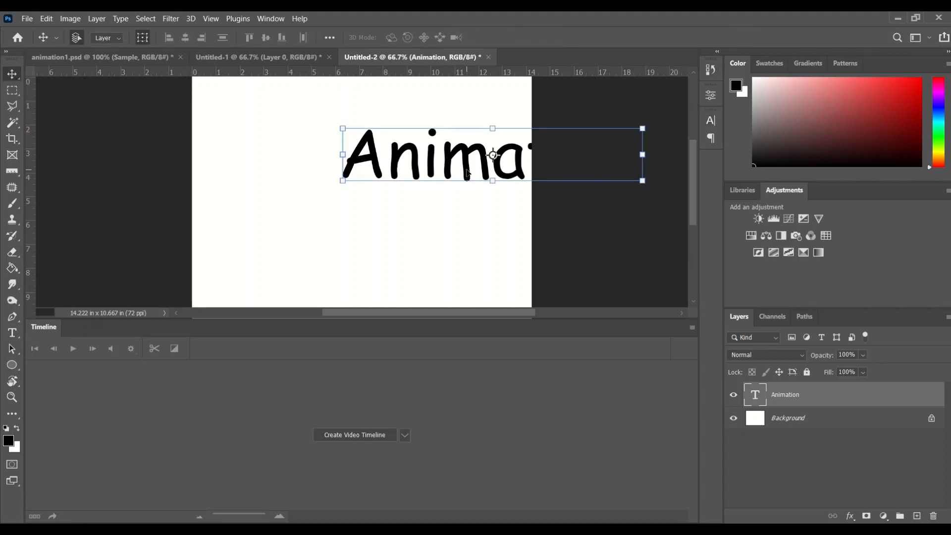
drag(468, 172, 338, 197)
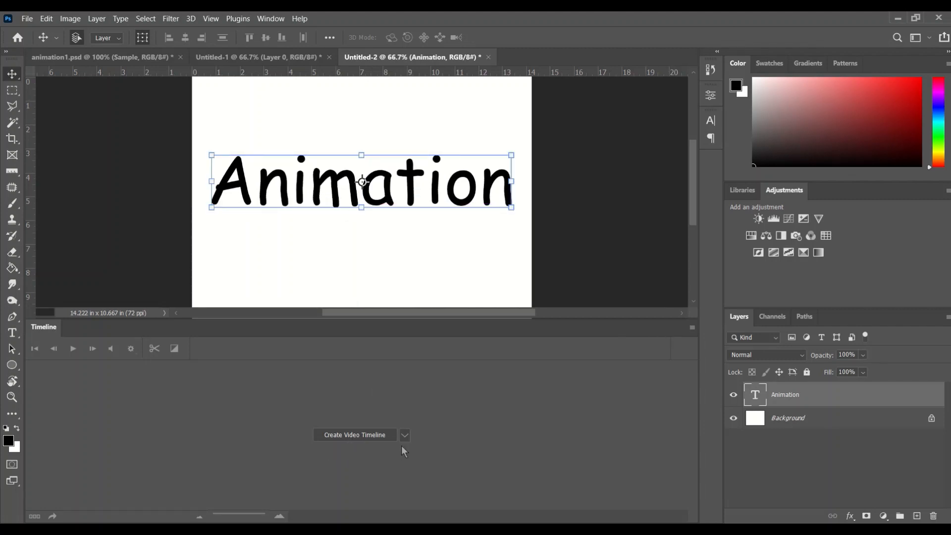
Create a video timeline for the document and convert it to a frame animation.
click(364, 435)
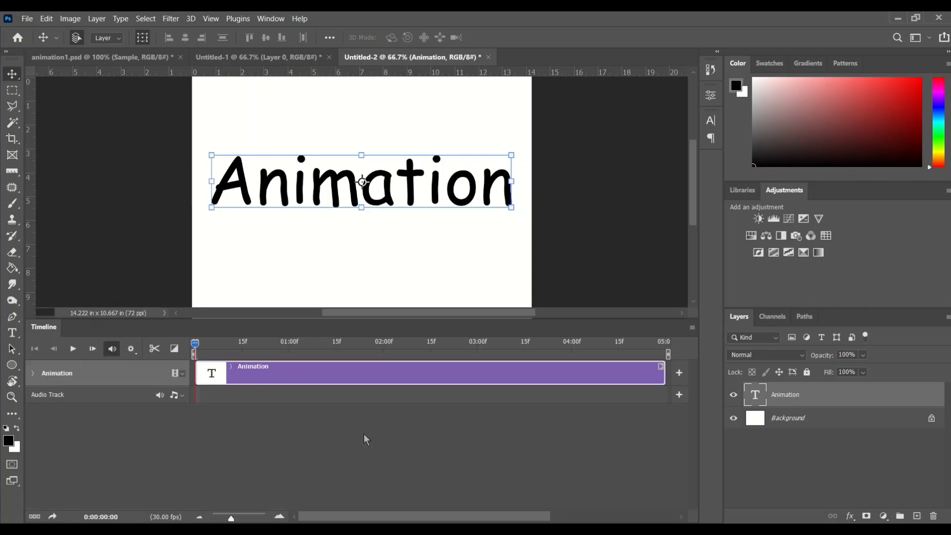
click(34, 518)
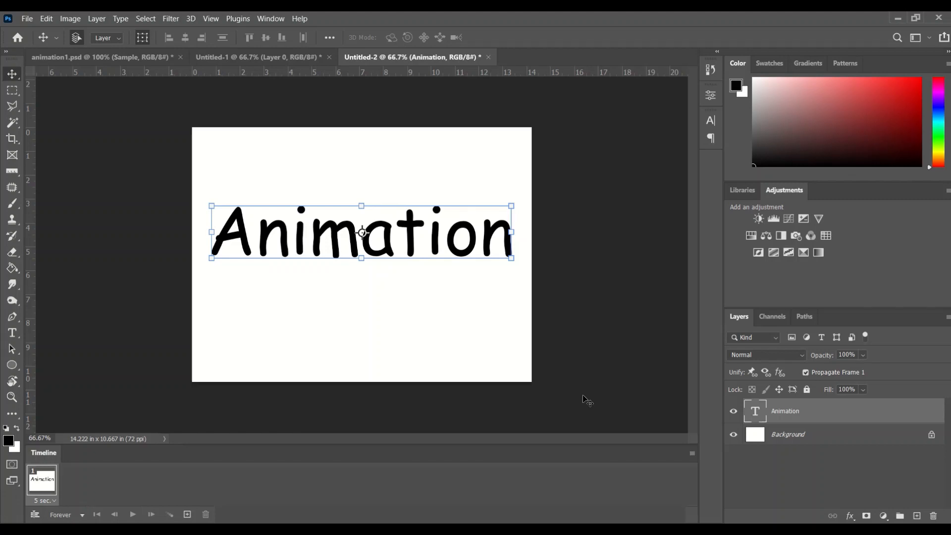
Duplicate the "Animation" text layer four times within the same document, keeping the suggested copy names.
click(823, 413)
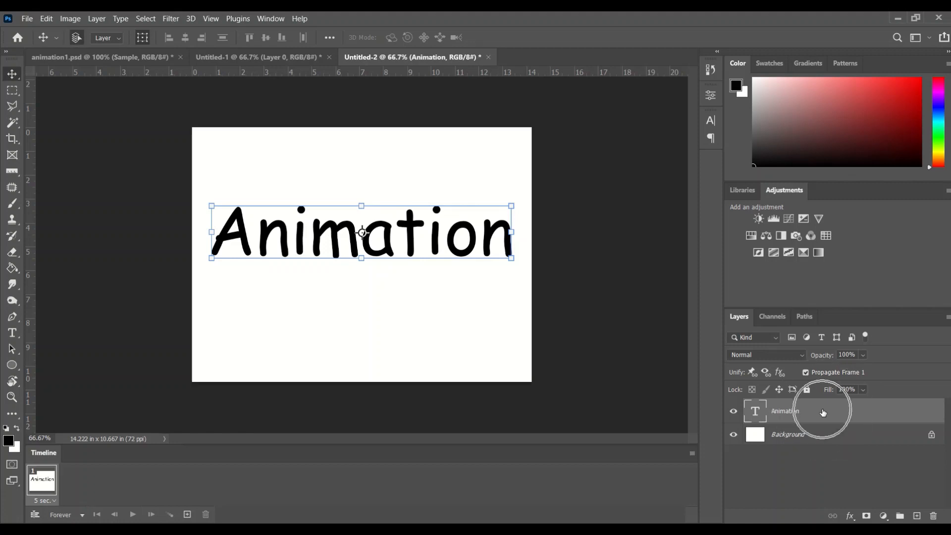
click(823, 413)
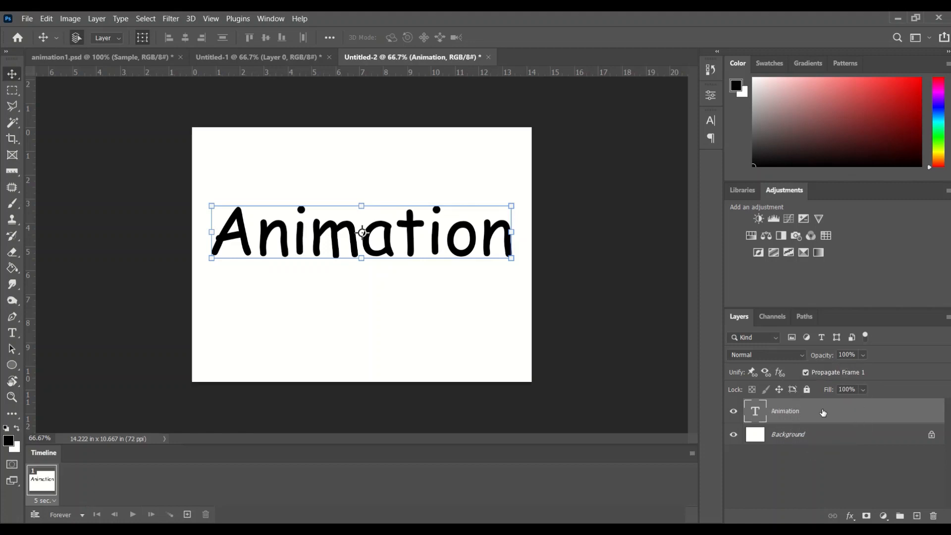
right_click(836, 414)
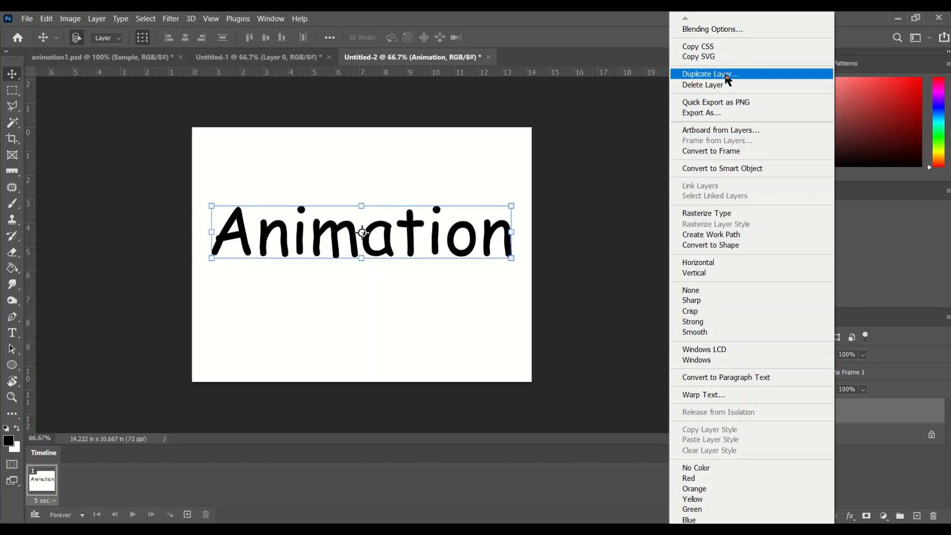
click(725, 73)
click(549, 139)
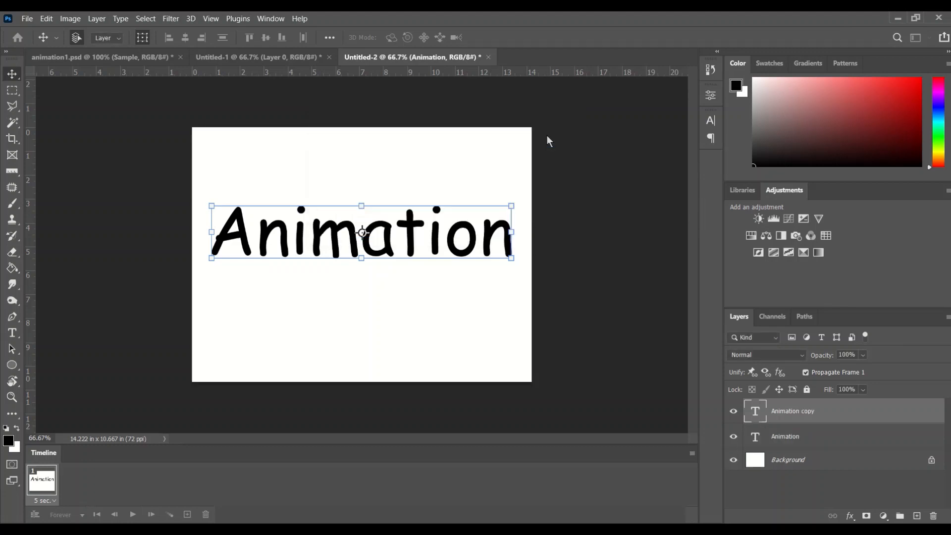
right_click(844, 405)
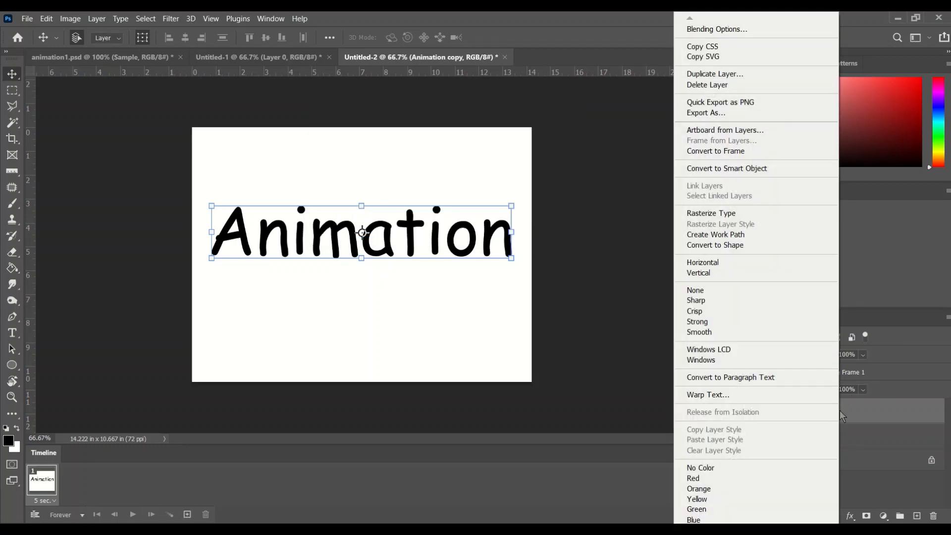
click(714, 74)
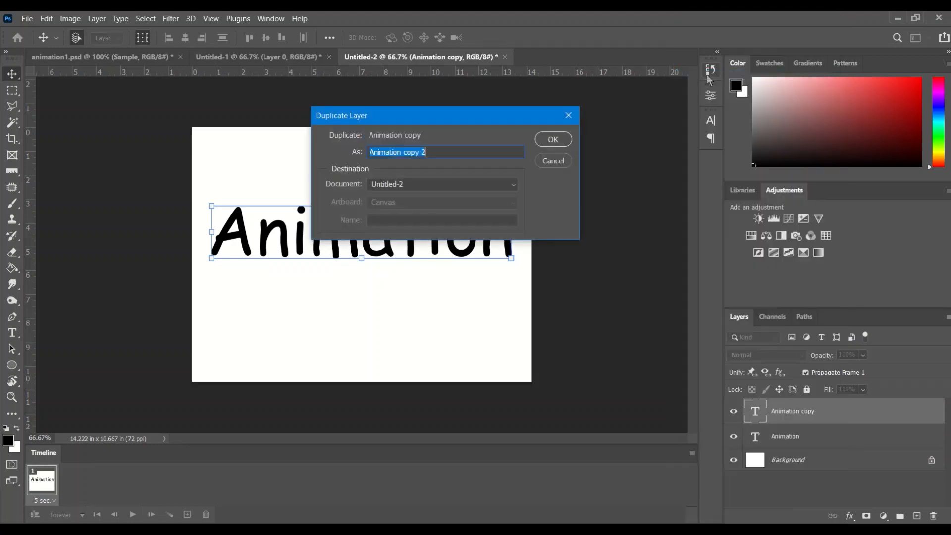
click(565, 141)
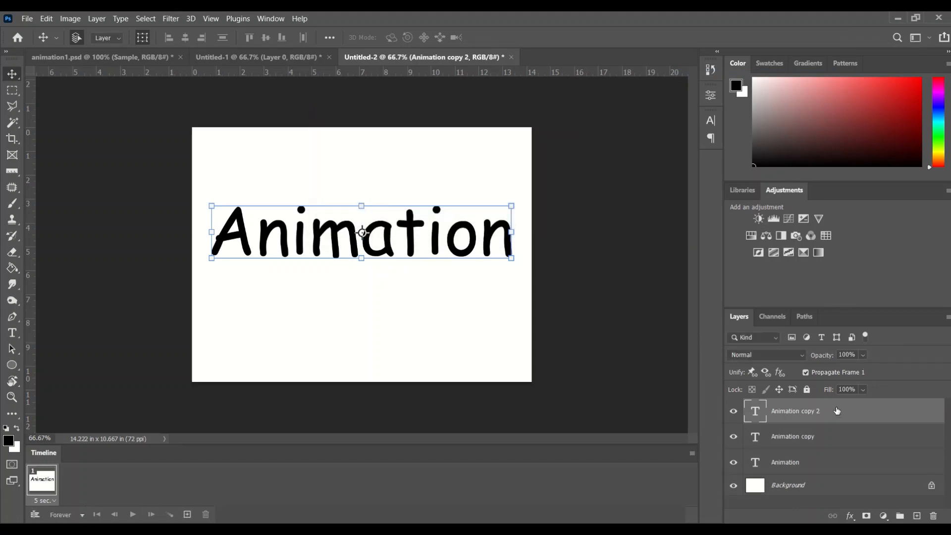
right_click(838, 413)
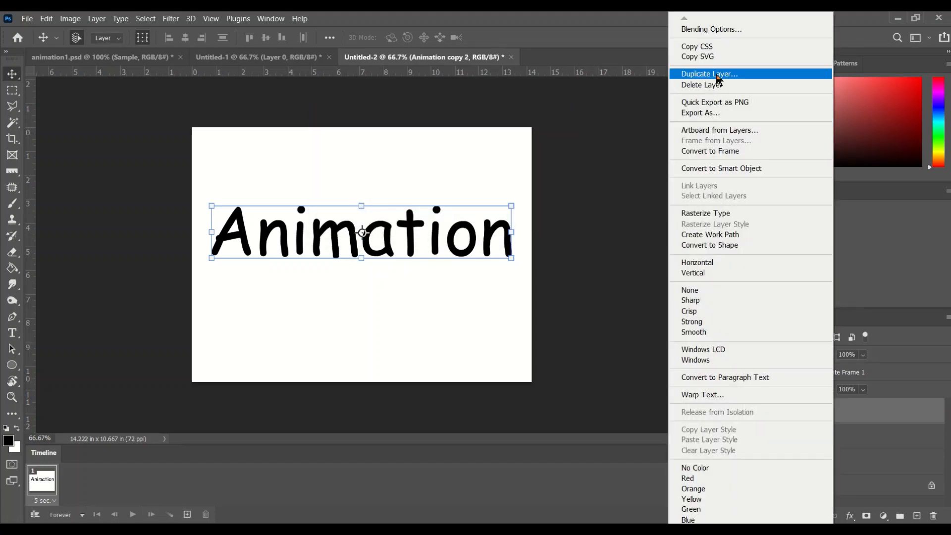
click(718, 73)
key(Return)
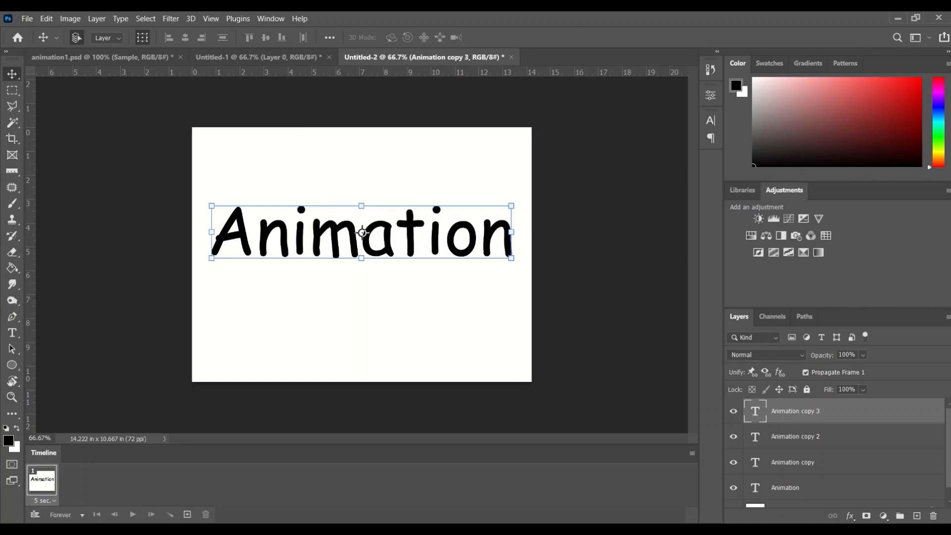
right_click(868, 413)
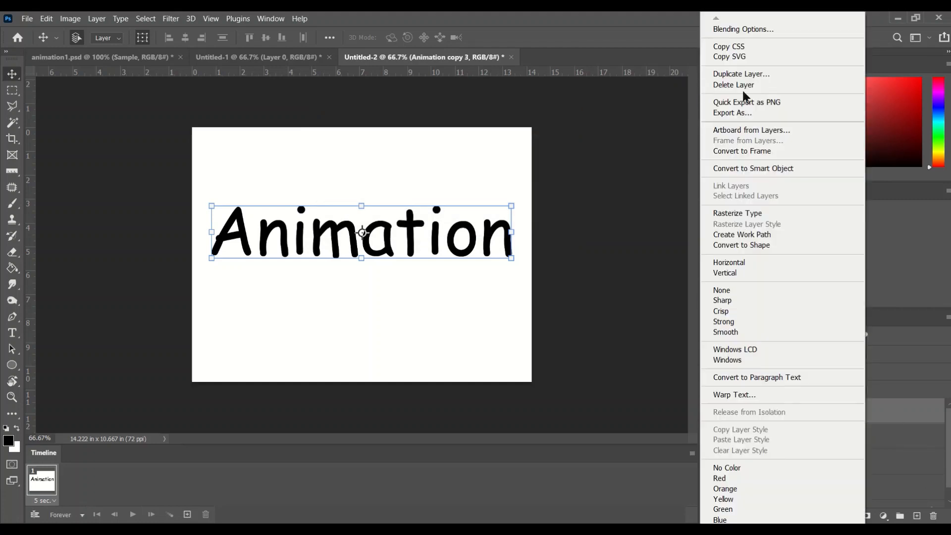
click(751, 75)
key(Return)
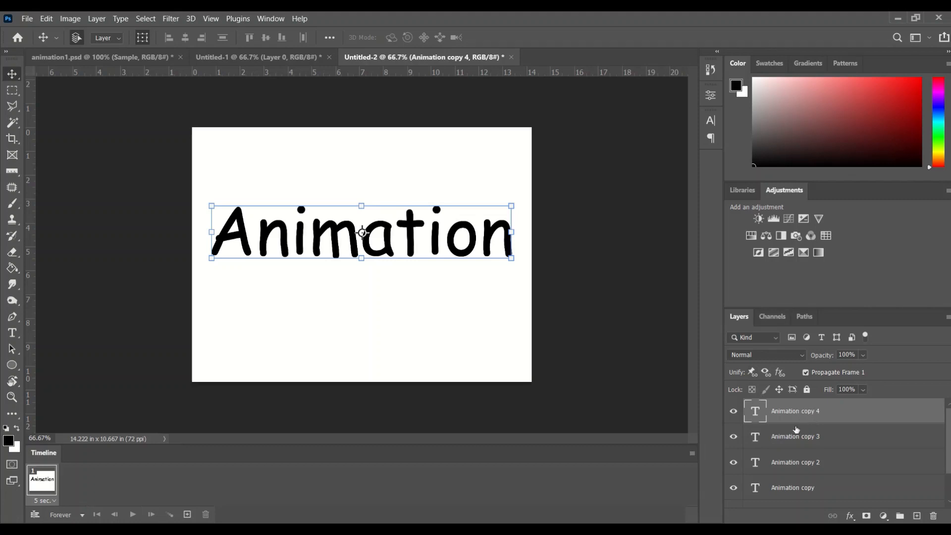
Change the text color of the "Animation copy 4" layer to bright red and hide that layer.
click(708, 123)
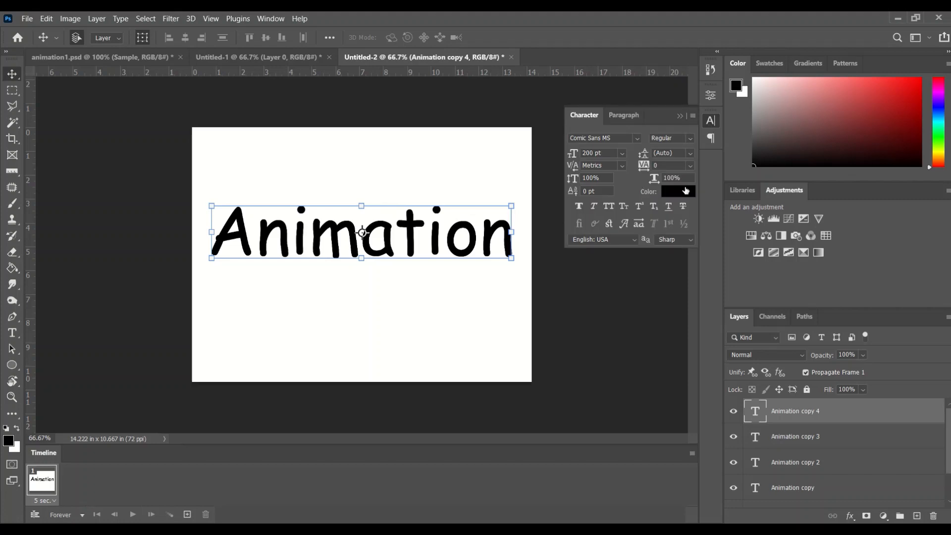
click(686, 191)
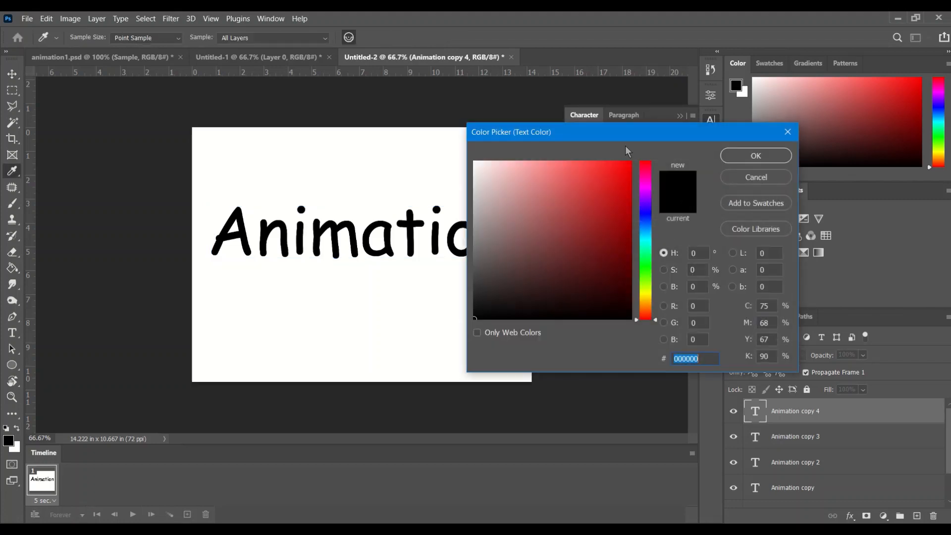
click(629, 162)
click(748, 155)
key(v)
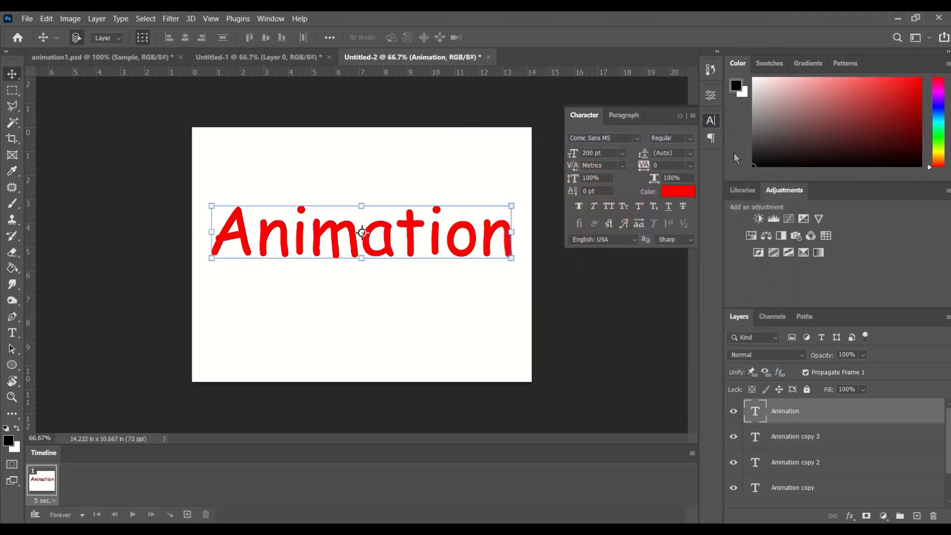
click(734, 413)
click(733, 412)
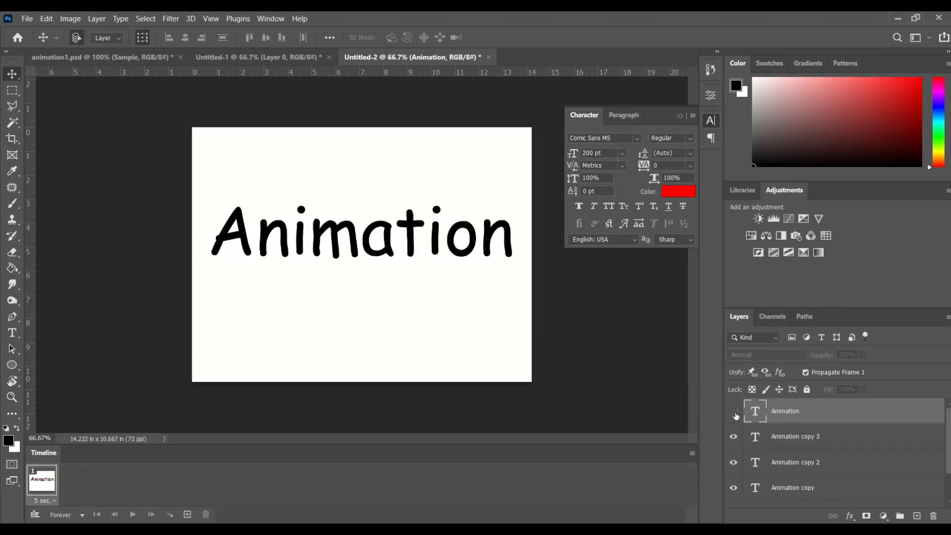
Change the text color of the "Animation copy 3" layer to magenta (#d108de) and hide that layer.
click(776, 437)
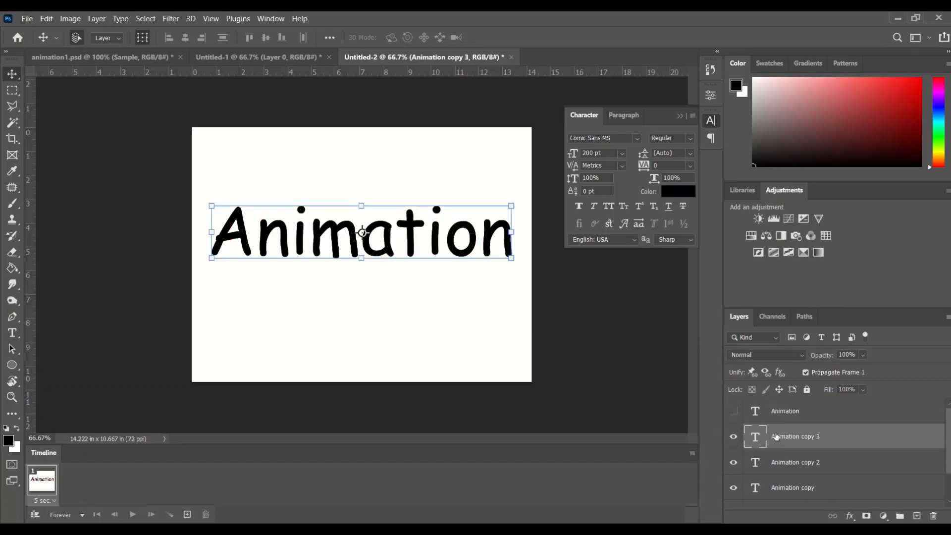
click(677, 191)
click(646, 191)
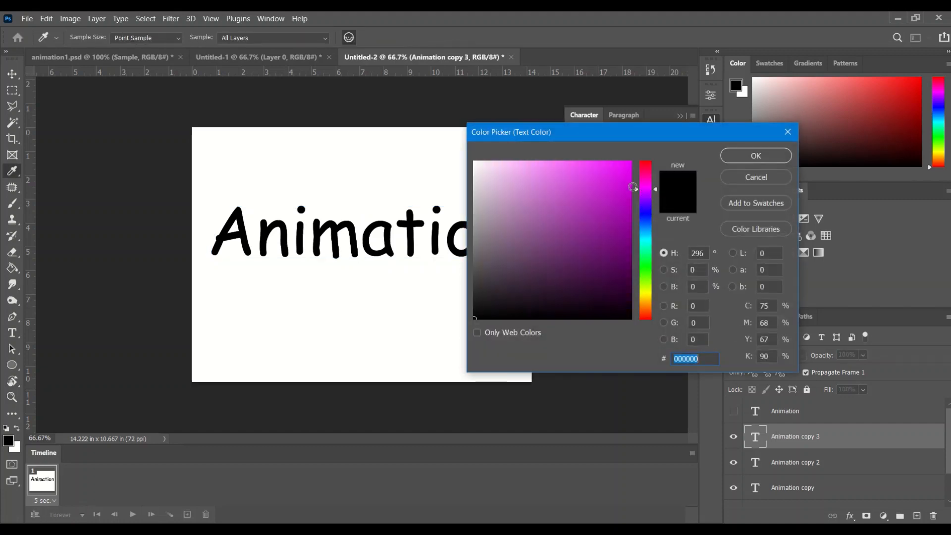
click(626, 181)
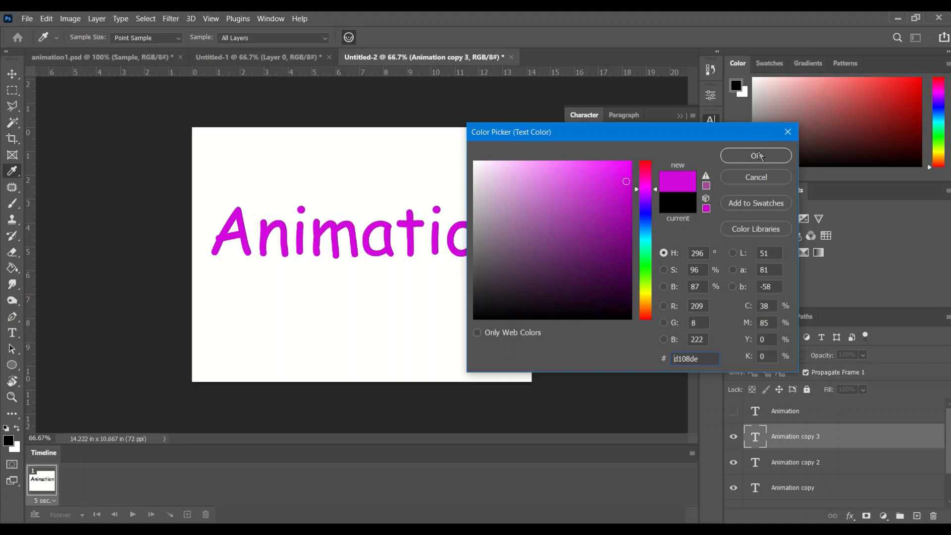
click(756, 156)
click(734, 437)
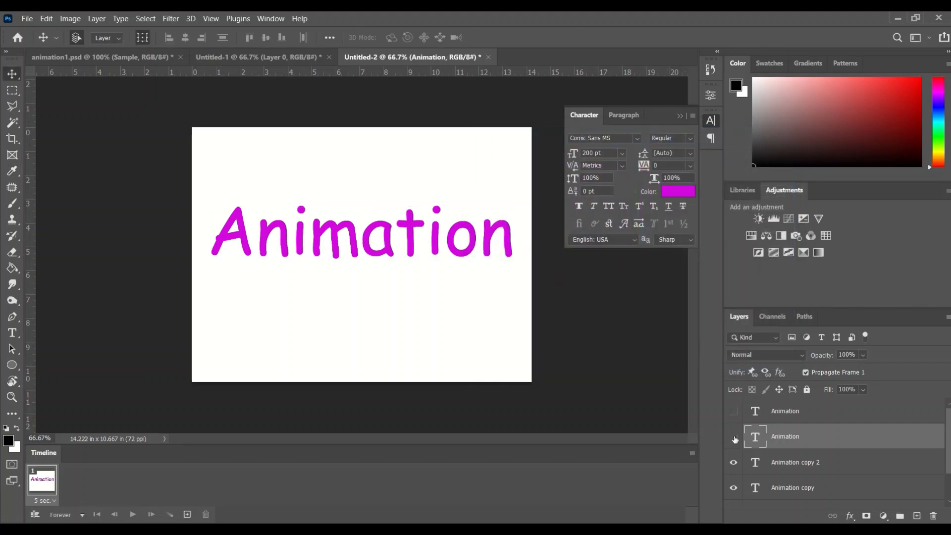
Change the text color of the "Animation copy 2" layer to blue and hide that layer.
click(784, 467)
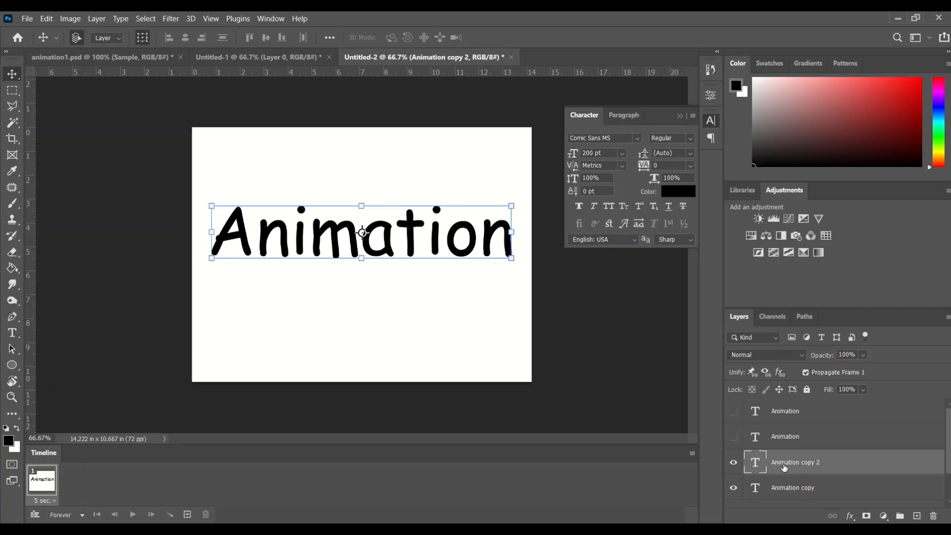
click(678, 192)
click(645, 216)
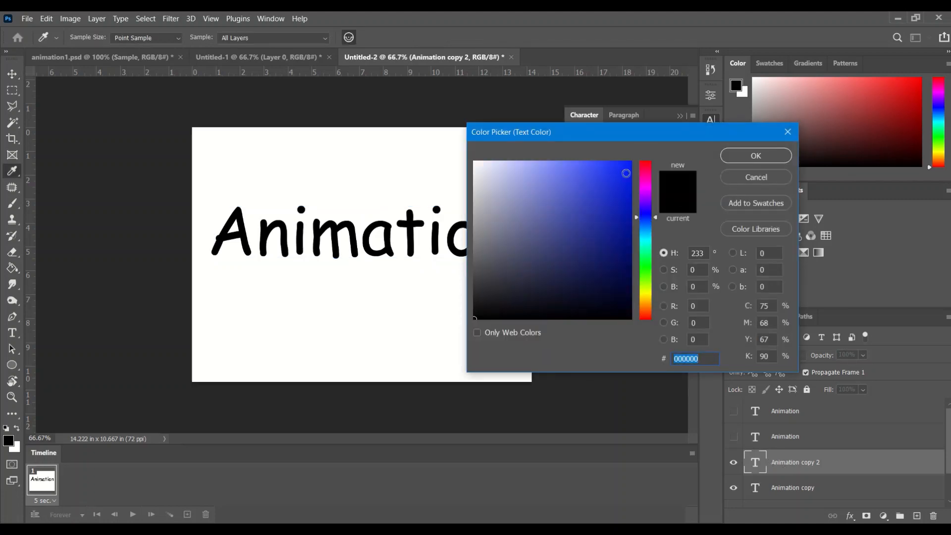
click(629, 174)
click(743, 161)
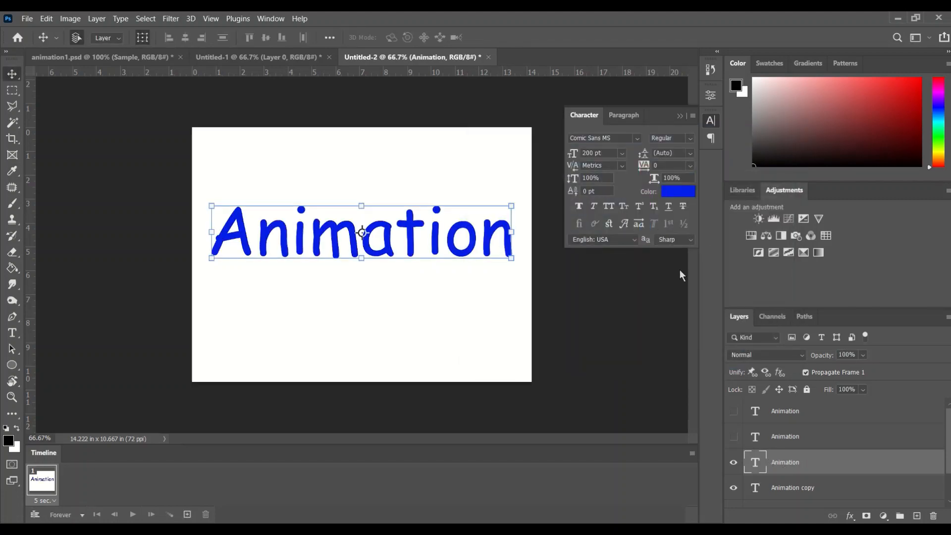
click(734, 462)
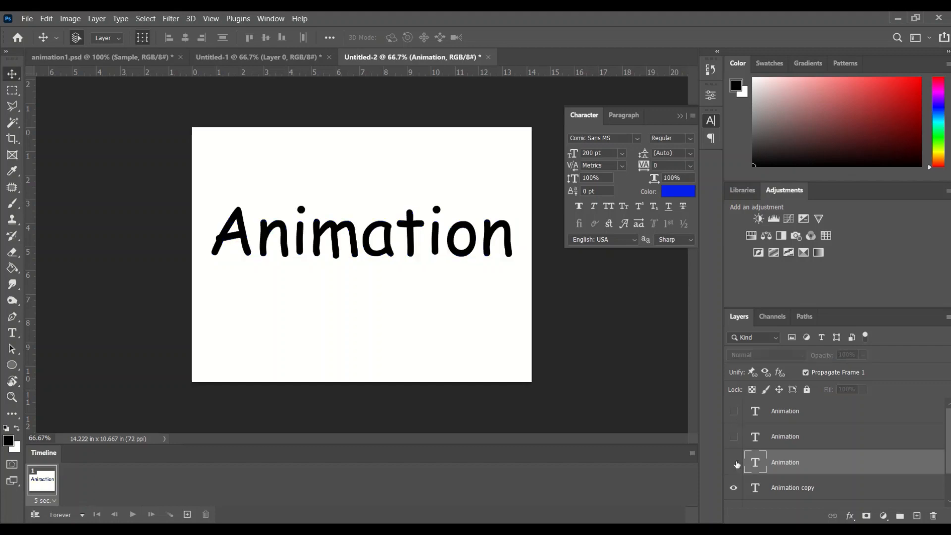
Change the text color of the "Animation copy" layer to turquoise green and hide that layer.
click(795, 489)
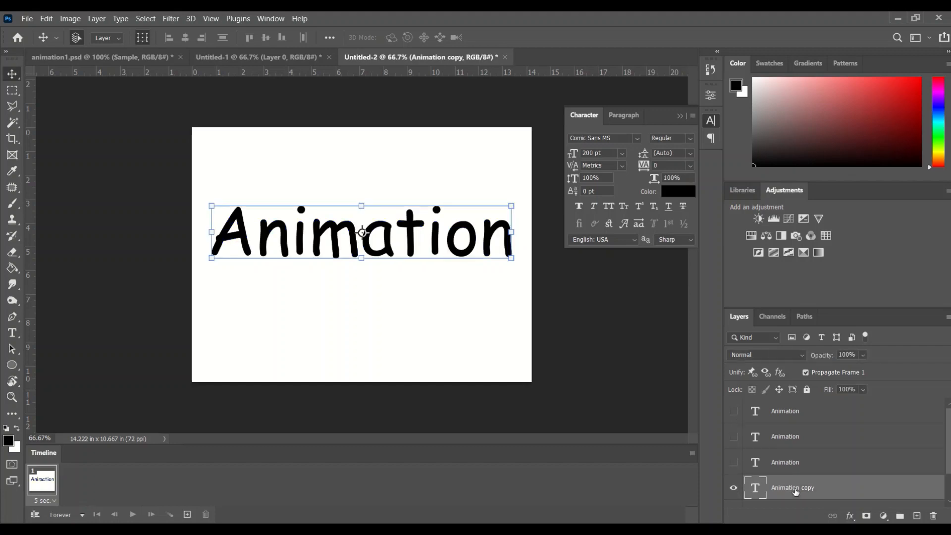
click(683, 193)
click(646, 250)
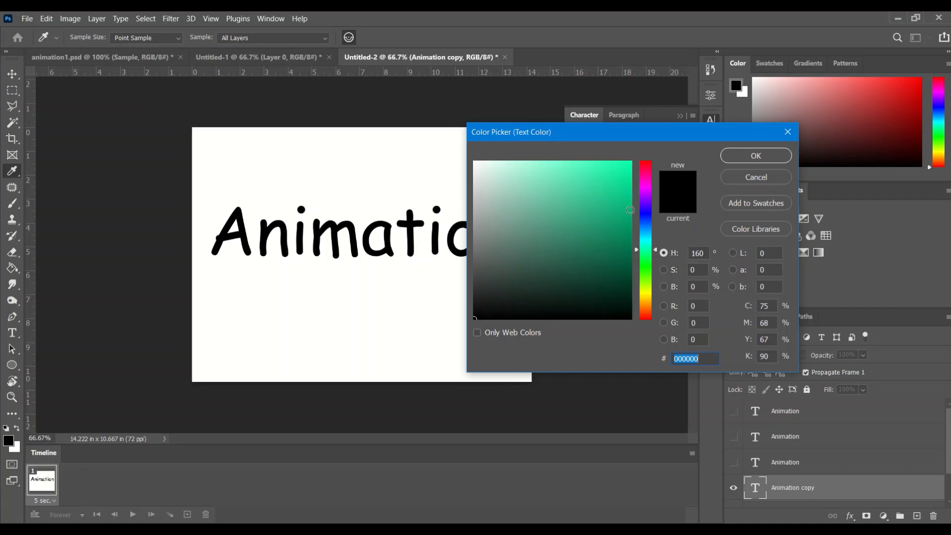
click(631, 185)
click(736, 154)
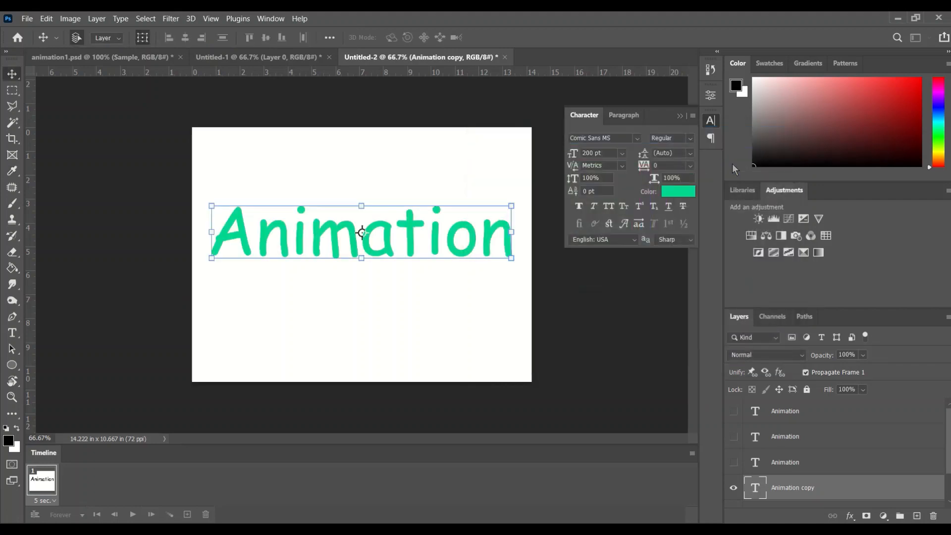
drag(948, 436, 947, 468)
click(733, 452)
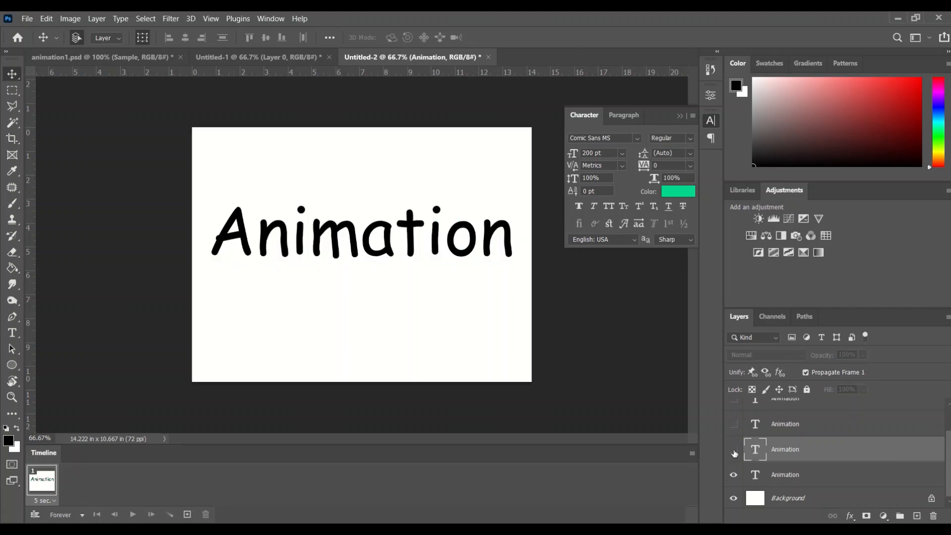
Change the text color of the original "Animation" layer just above the Background to golden yellow (#d7b100).
click(808, 476)
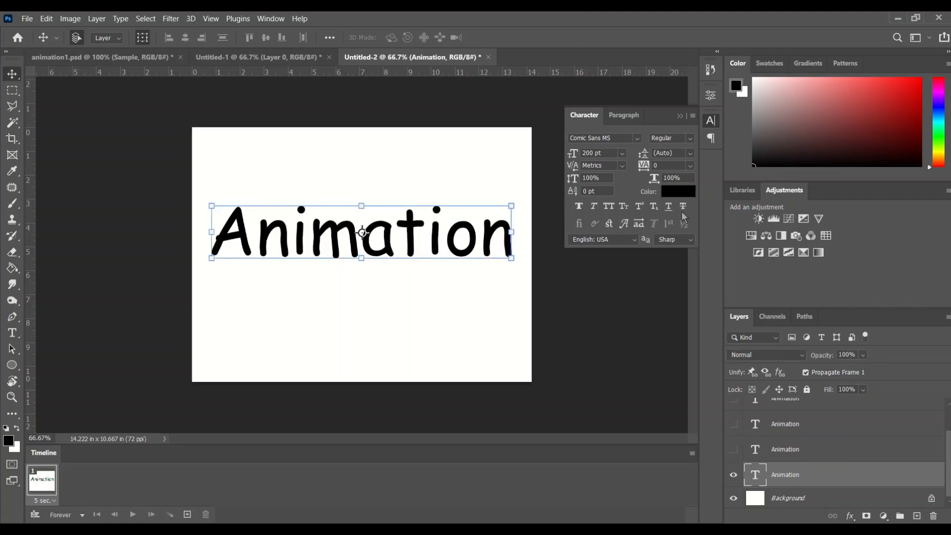
click(679, 191)
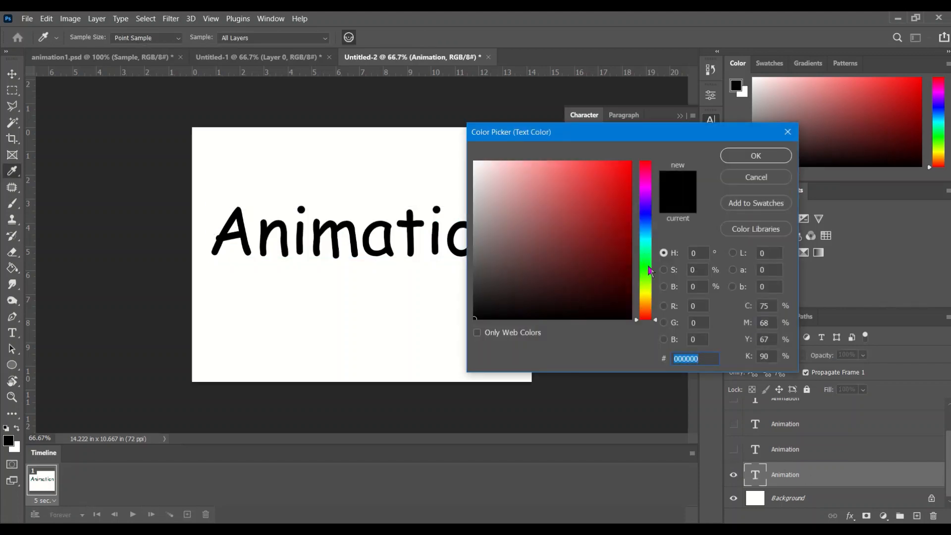
click(646, 289)
click(646, 297)
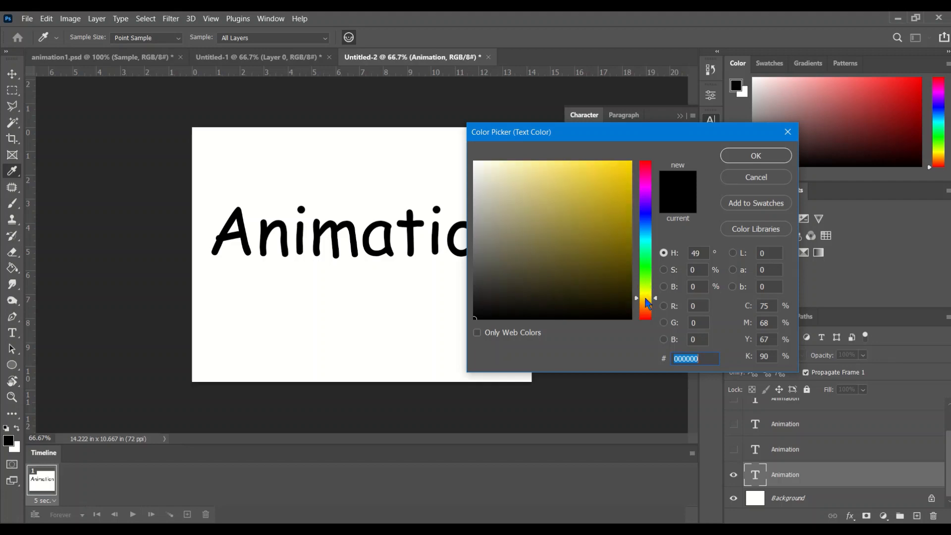
click(630, 185)
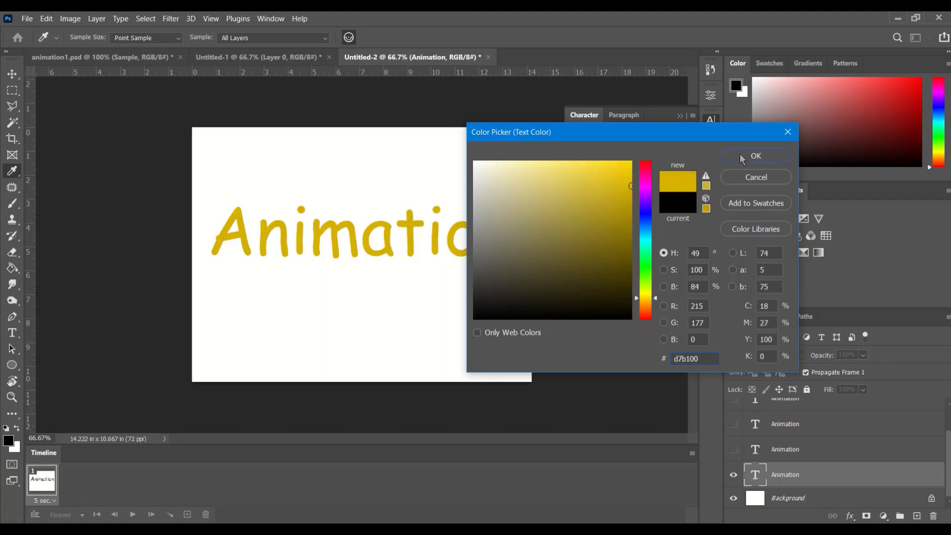
click(743, 156)
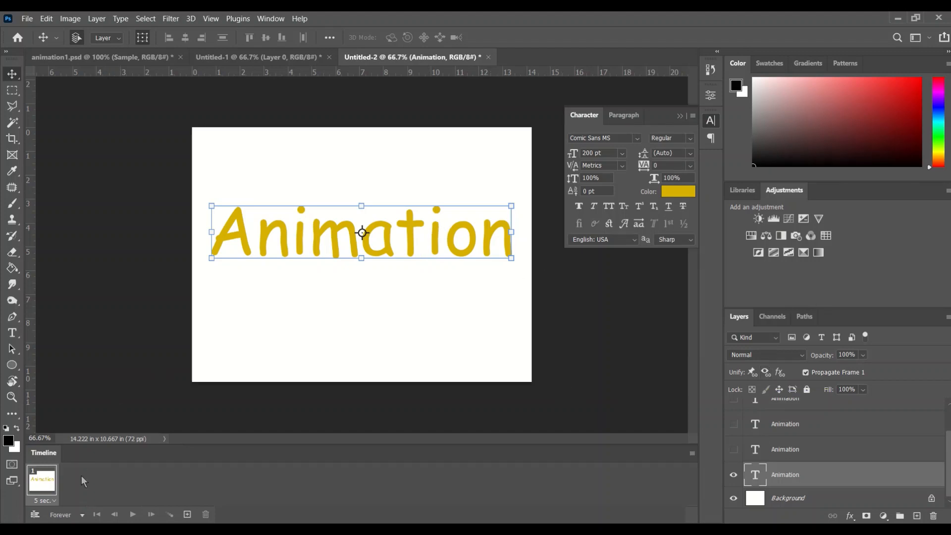
Set the first frame's delay to 0.2 seconds and add a second frame to the animation.
click(54, 502)
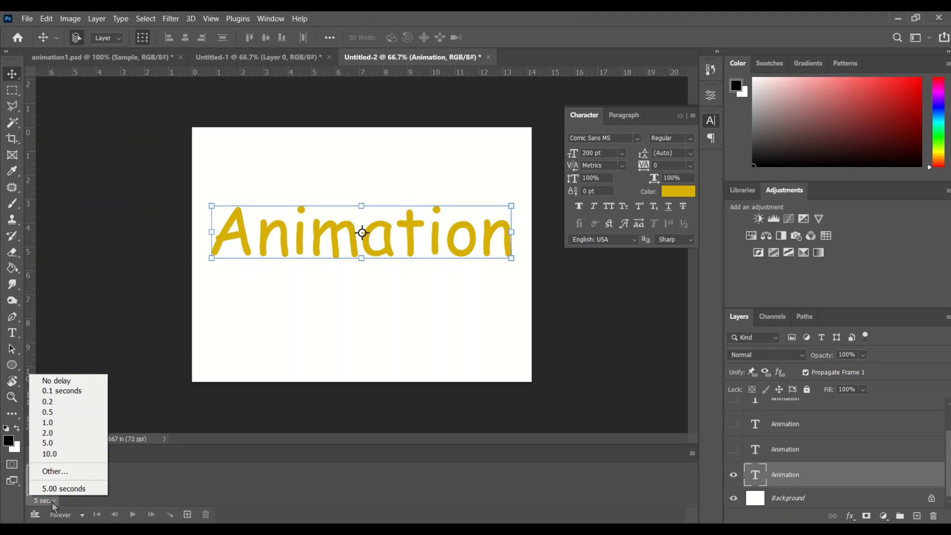
click(61, 403)
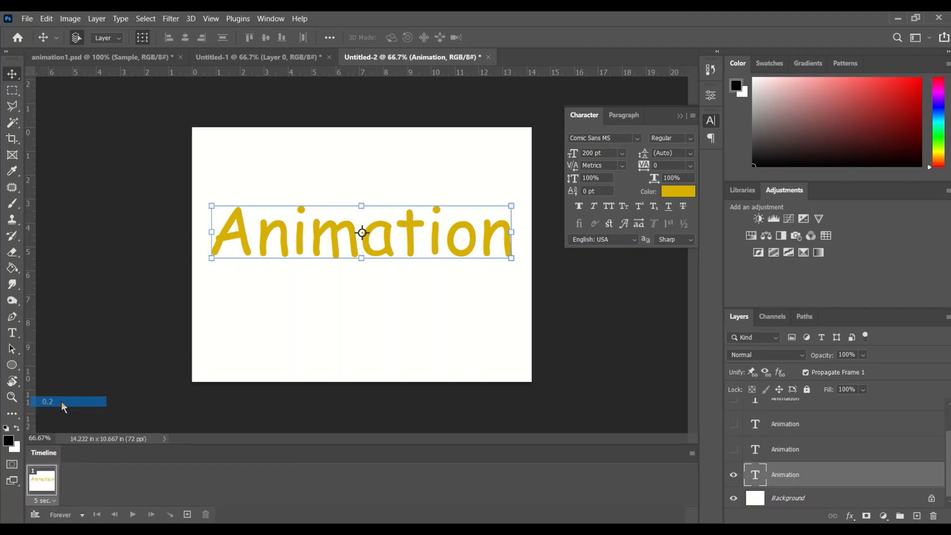
click(187, 515)
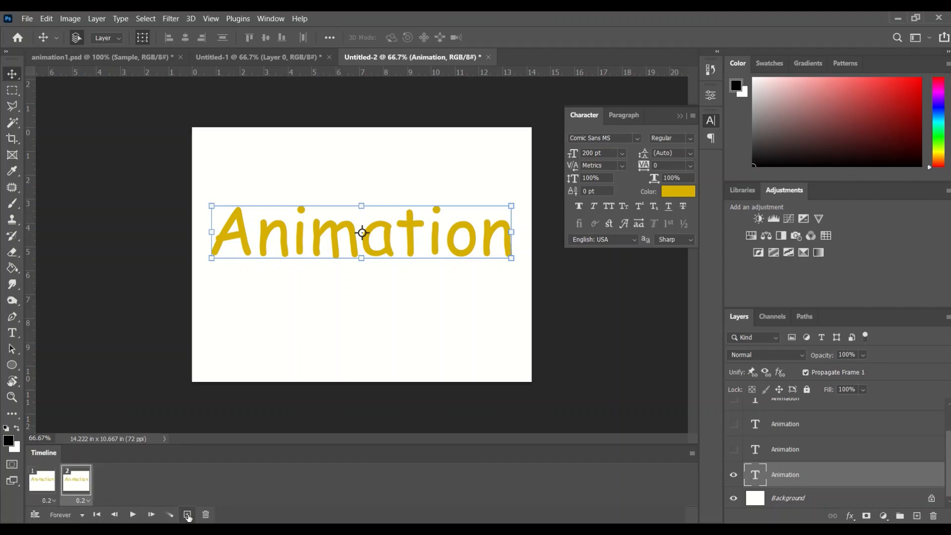
Make the turquoise green "Animation" layer visible in frame 2, and add a third frame with the blue text layer shown.
click(80, 489)
click(734, 452)
click(734, 450)
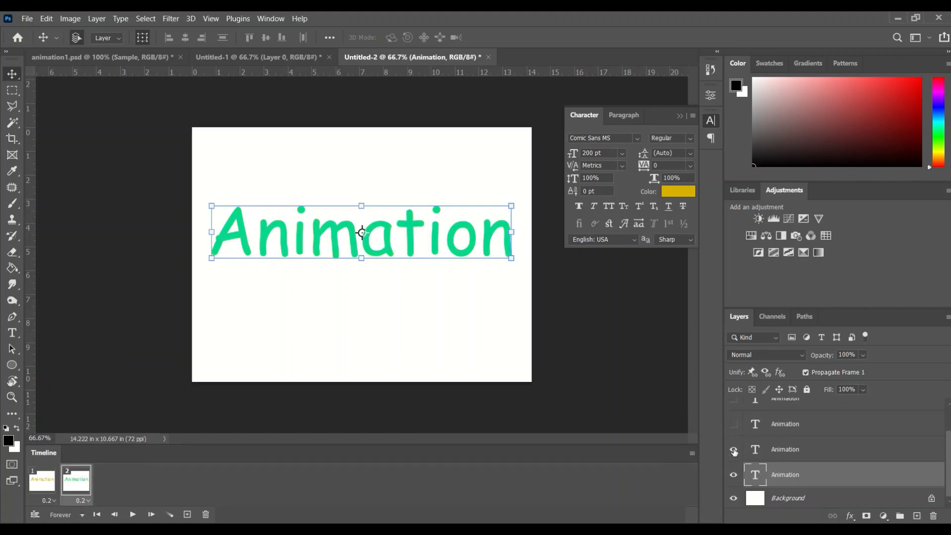
click(74, 483)
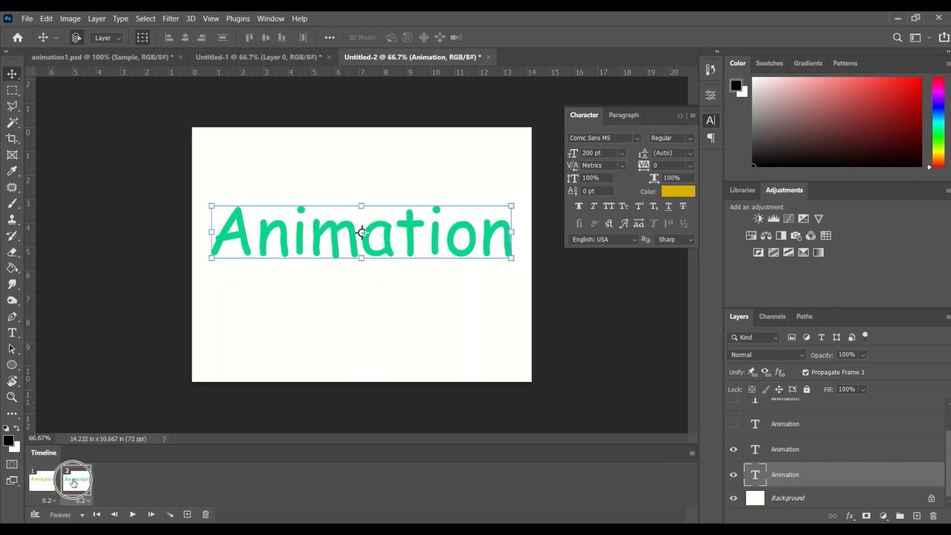
click(188, 515)
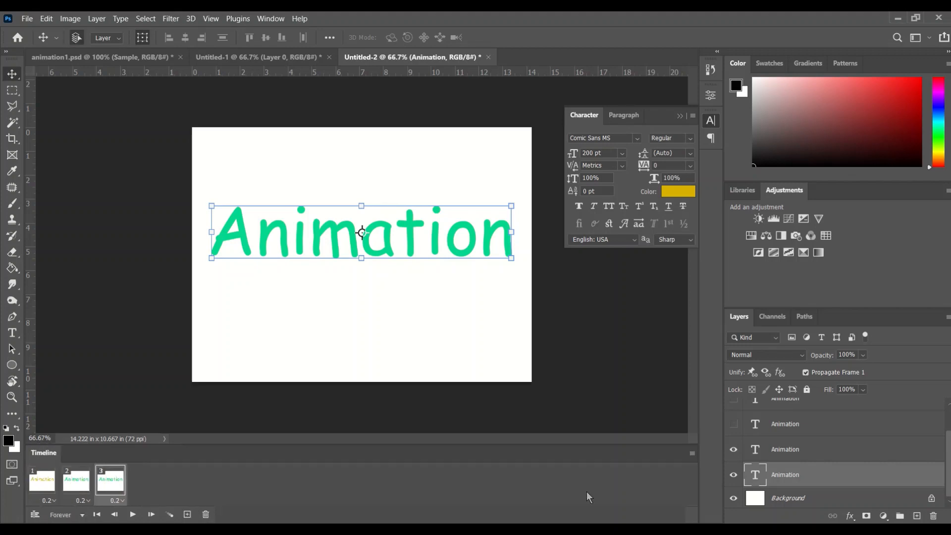
click(735, 424)
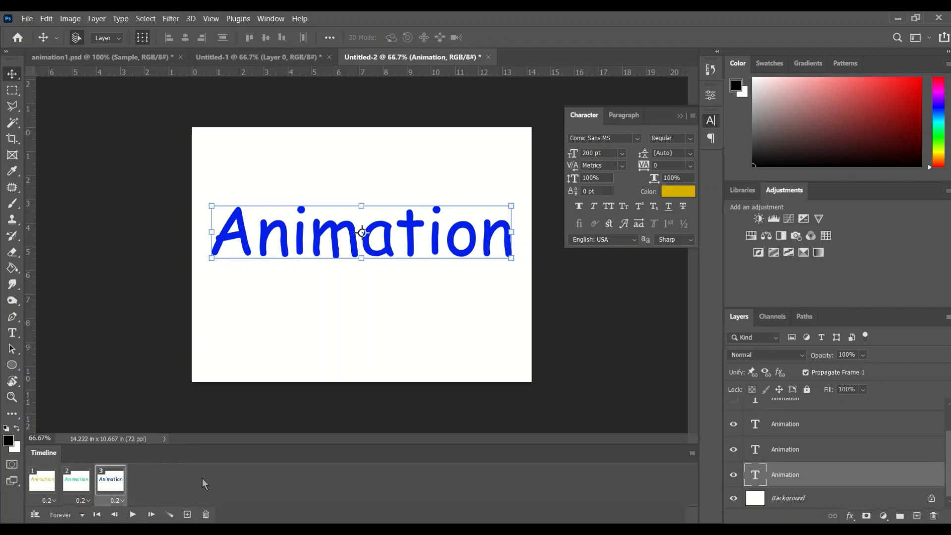
Add a fourth frame with the magenta "Animation" layer shown and a fifth frame with the topmost red text layer shown.
click(188, 515)
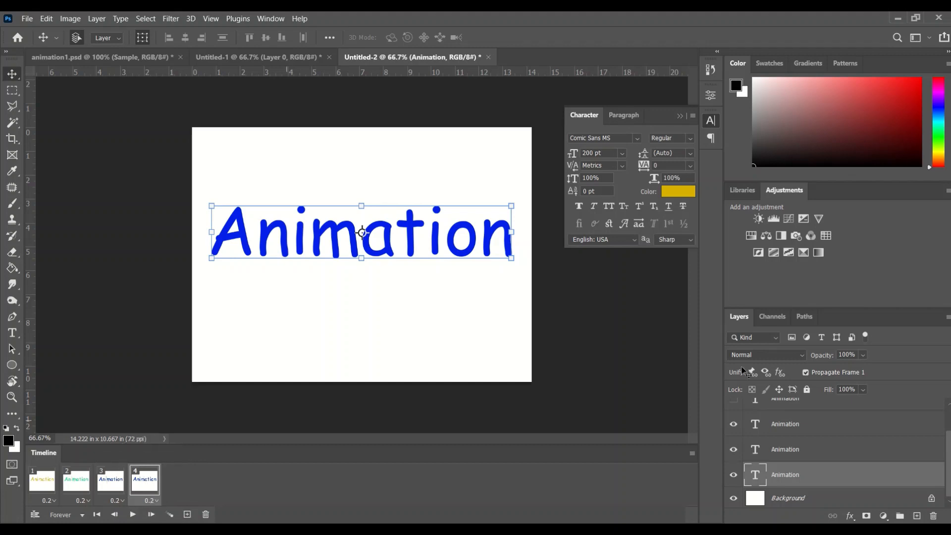
drag(949, 465, 946, 439)
click(735, 437)
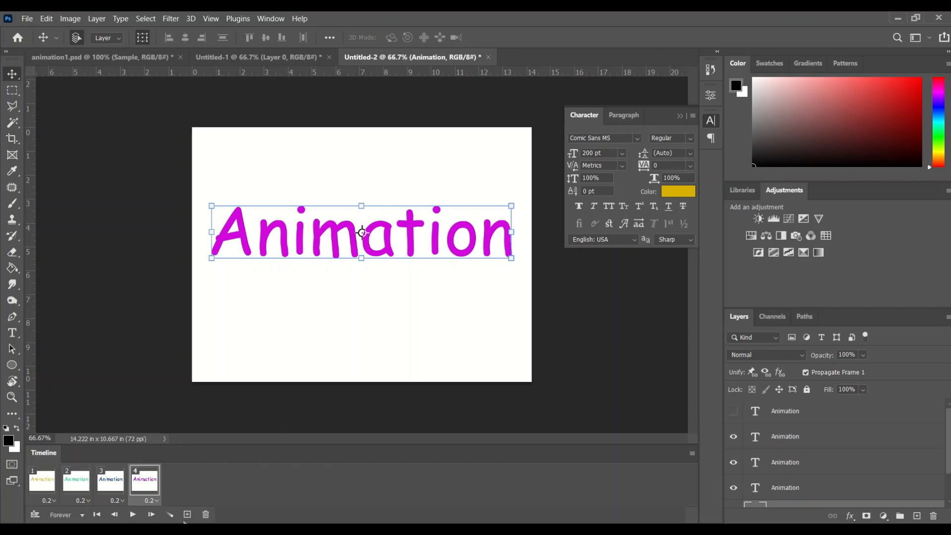
click(188, 515)
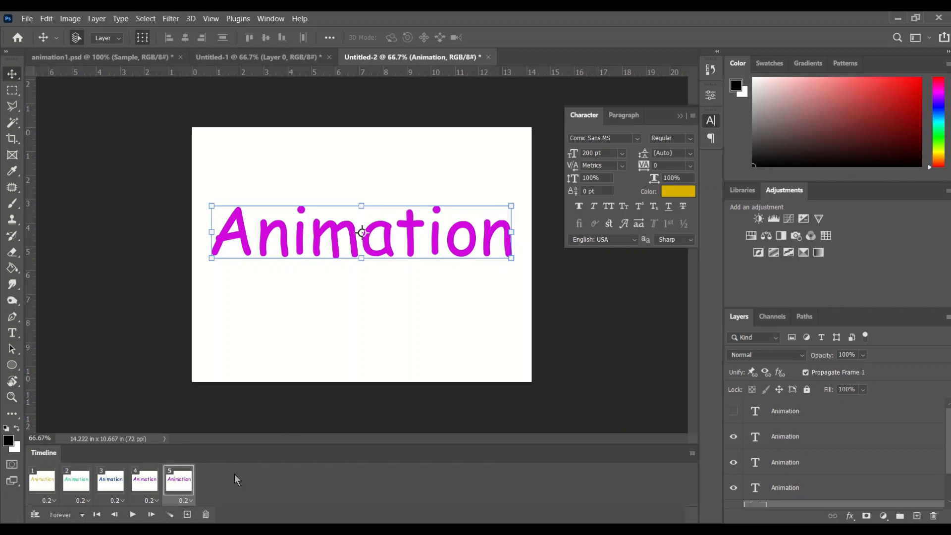
click(735, 411)
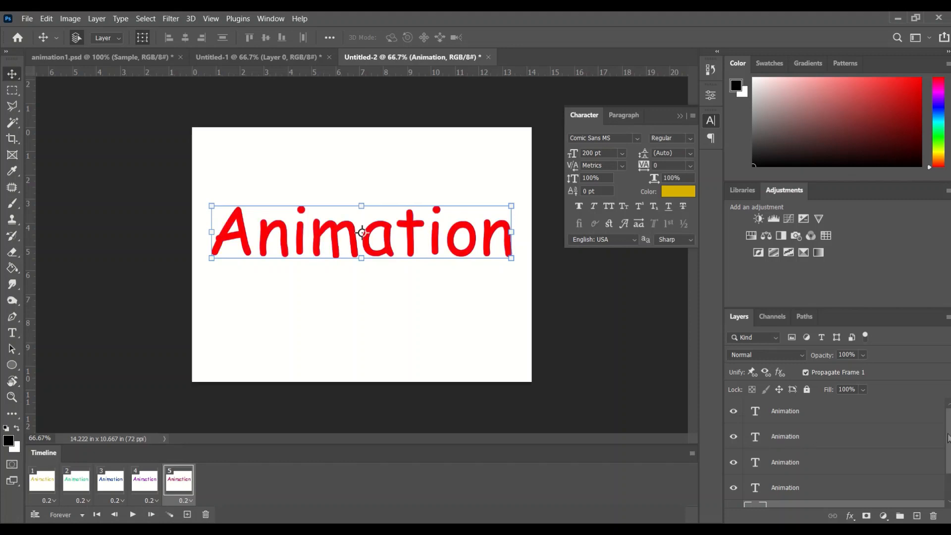
Review frames 1 to 5 one by one, and play the color-changing text animation and stop it.
click(44, 480)
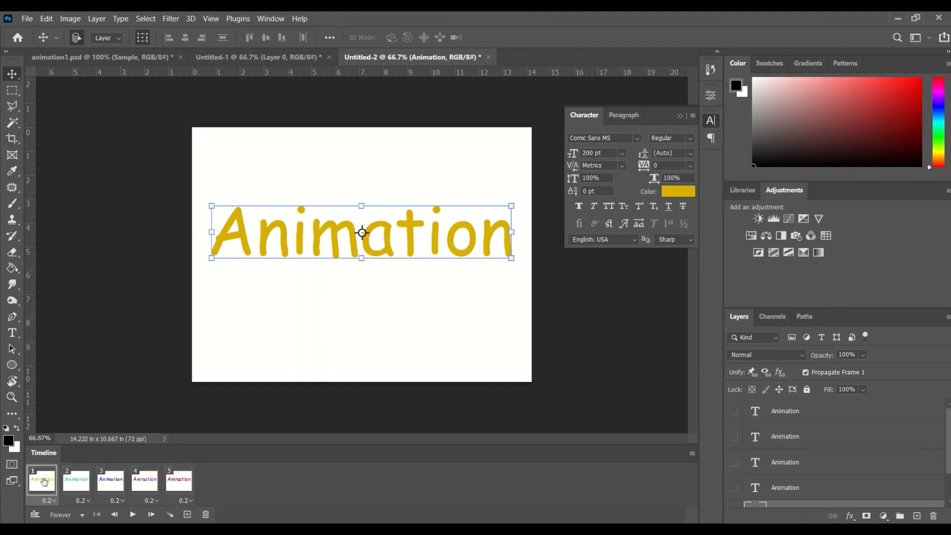
click(78, 485)
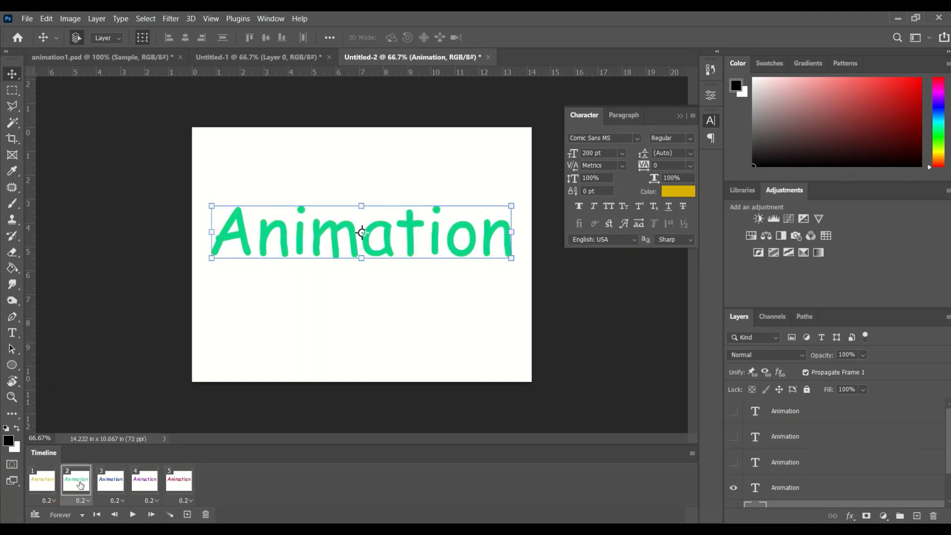
click(114, 484)
click(150, 486)
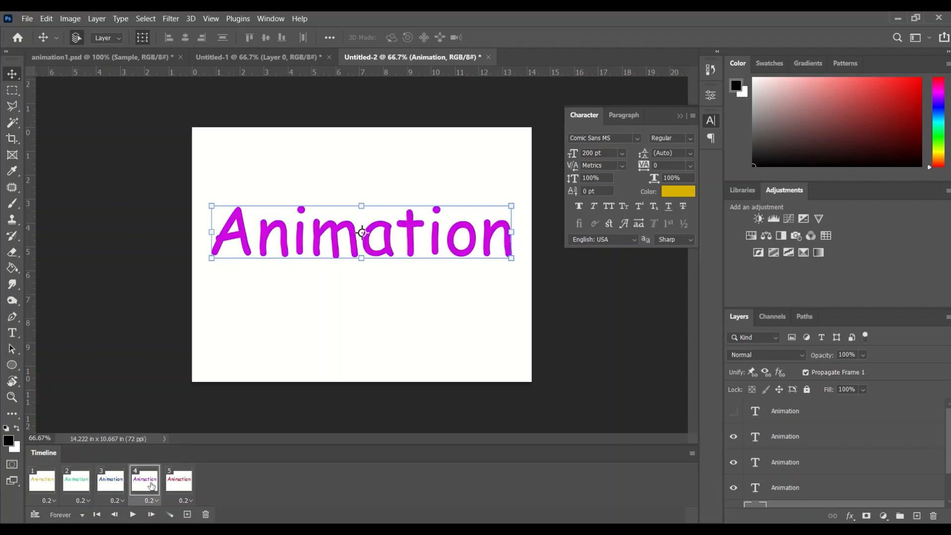
click(179, 486)
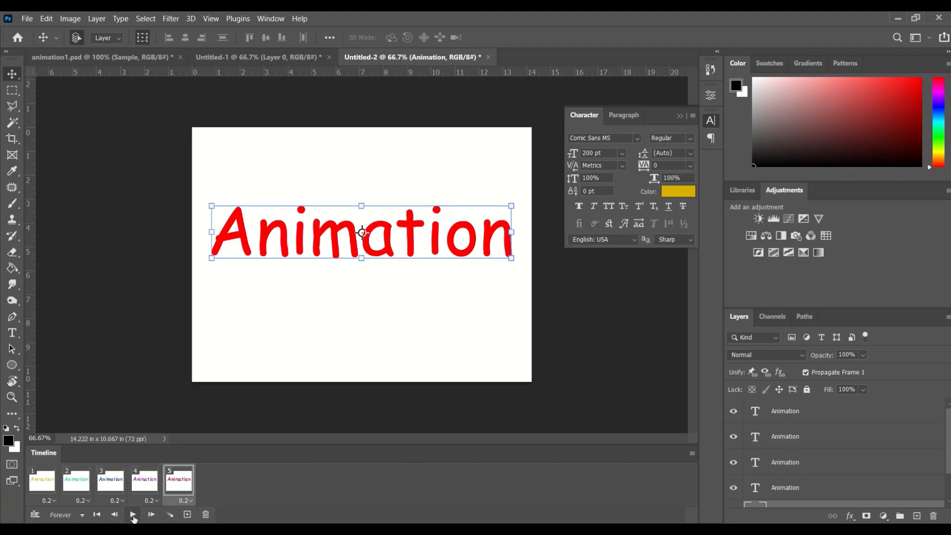
click(132, 515)
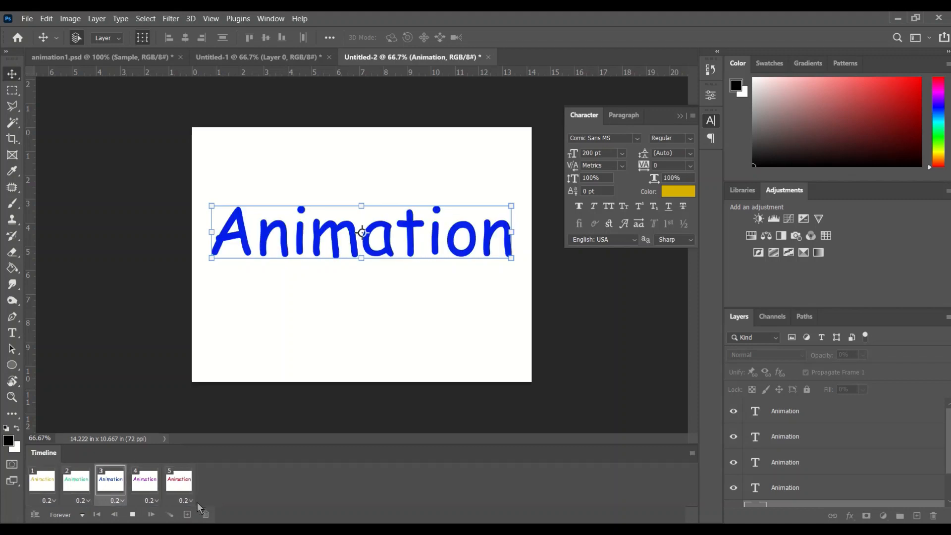
click(132, 515)
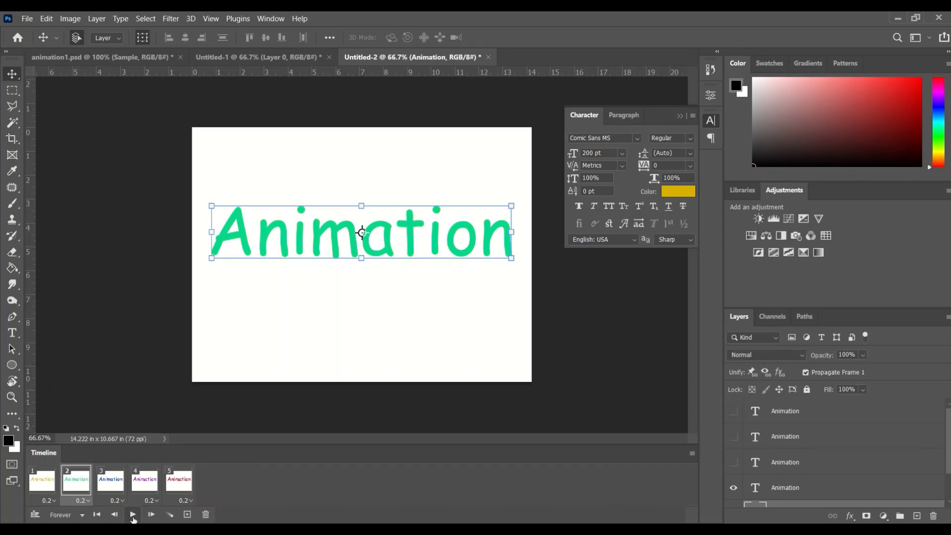